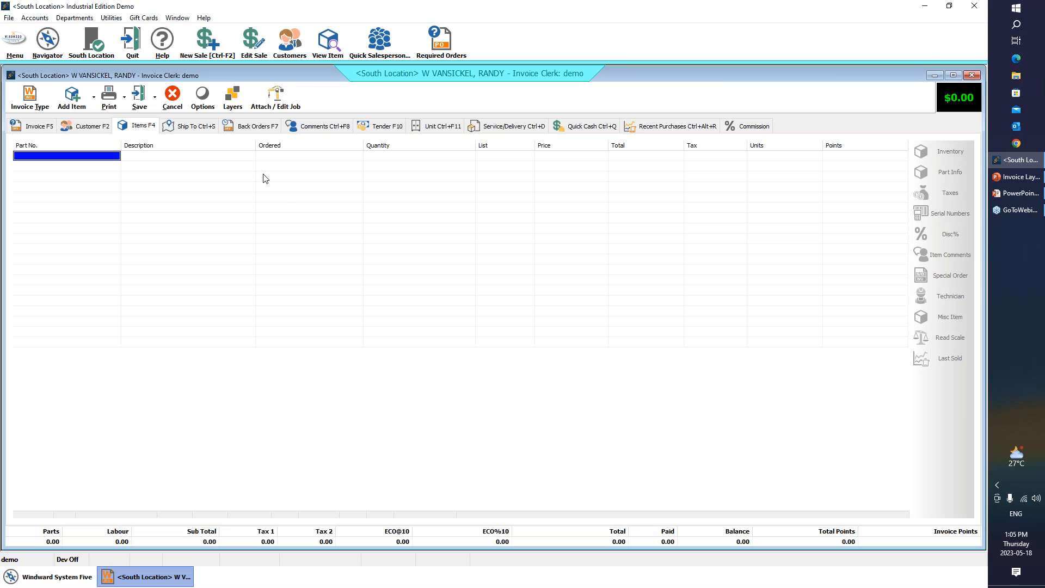
- Create two new invoice layers titled "Parts" and "Labour"
left_click(234, 107)
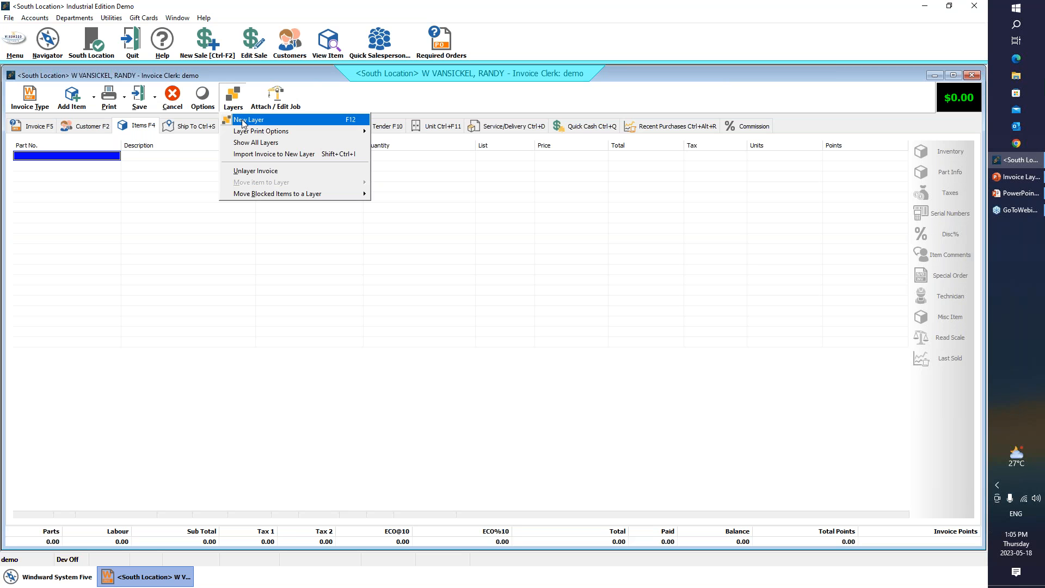
left_click(243, 120)
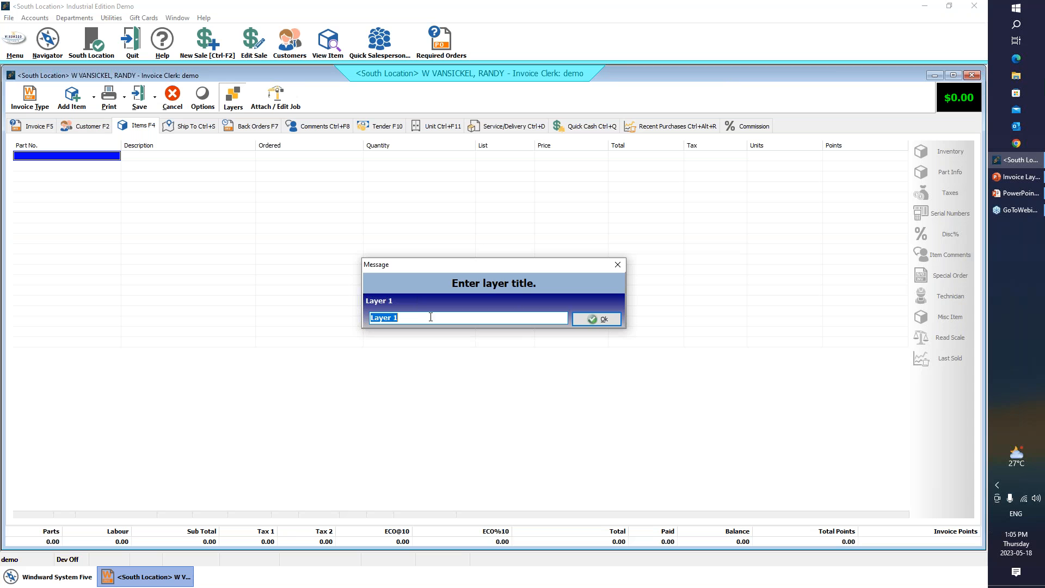
type("Parts")
key("Return")
type("Labour")
key("Return")
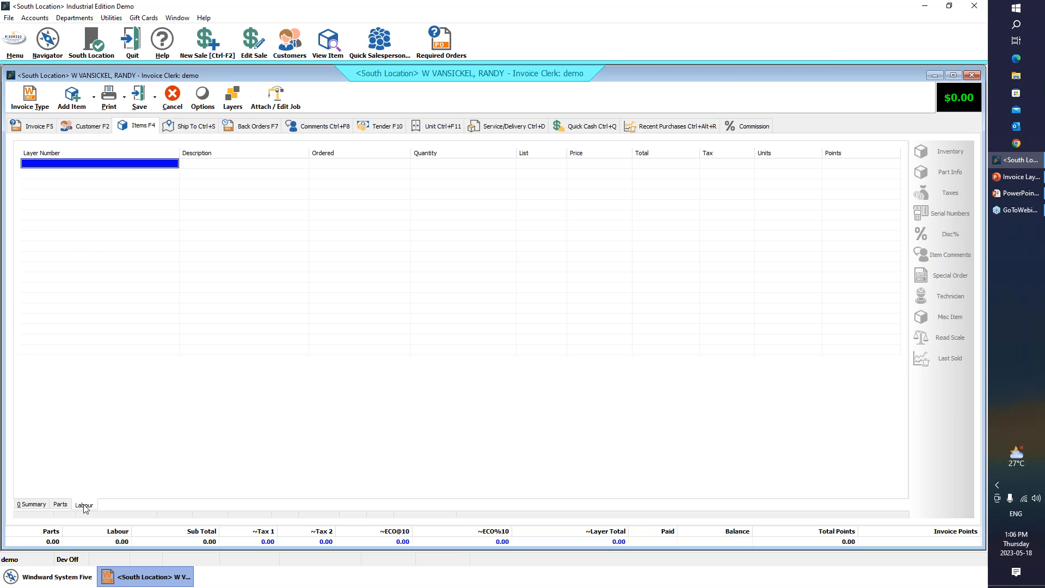
- Add the CABLE-TRAY-B-LINE item from the Electrical Supplies category to the Parts layer
left_click(61, 506)
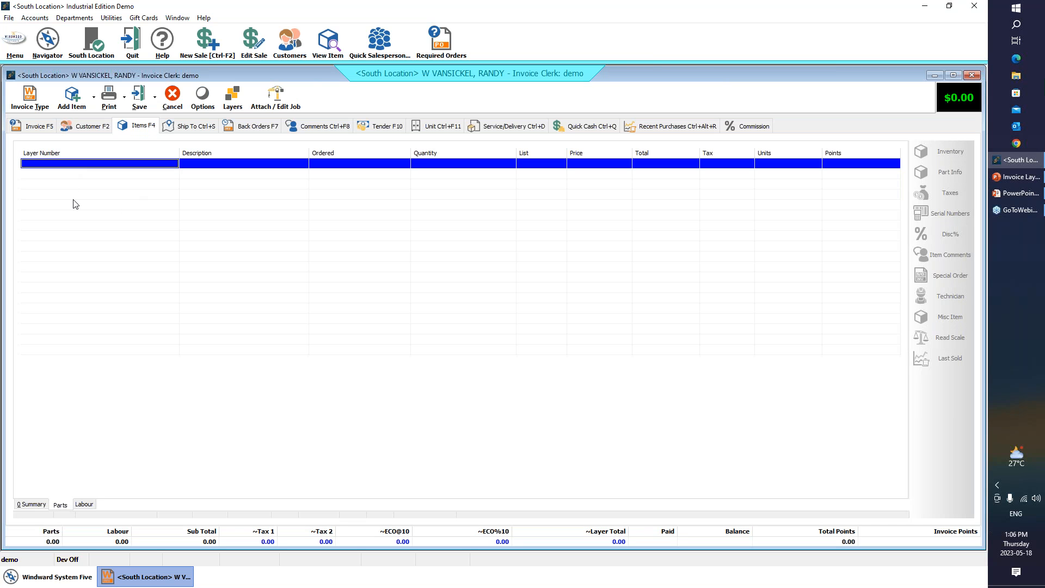
left_click(40, 505)
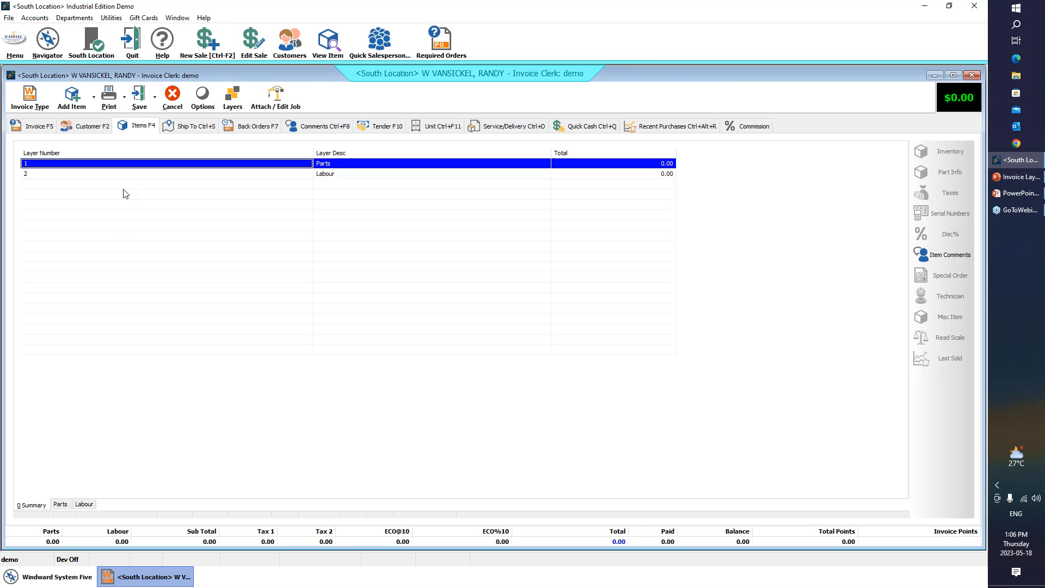
left_click(65, 503)
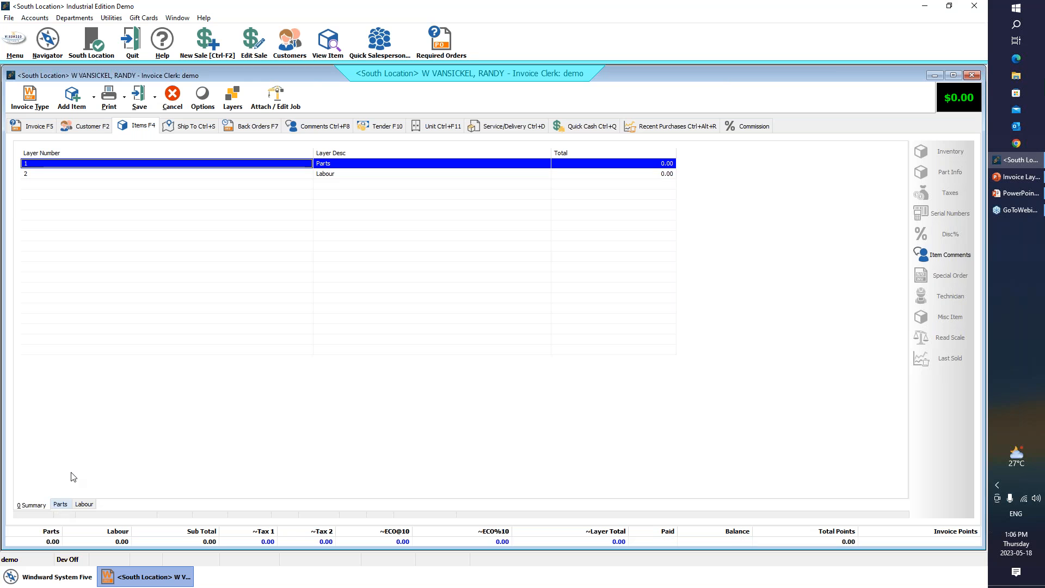
left_click(73, 100)
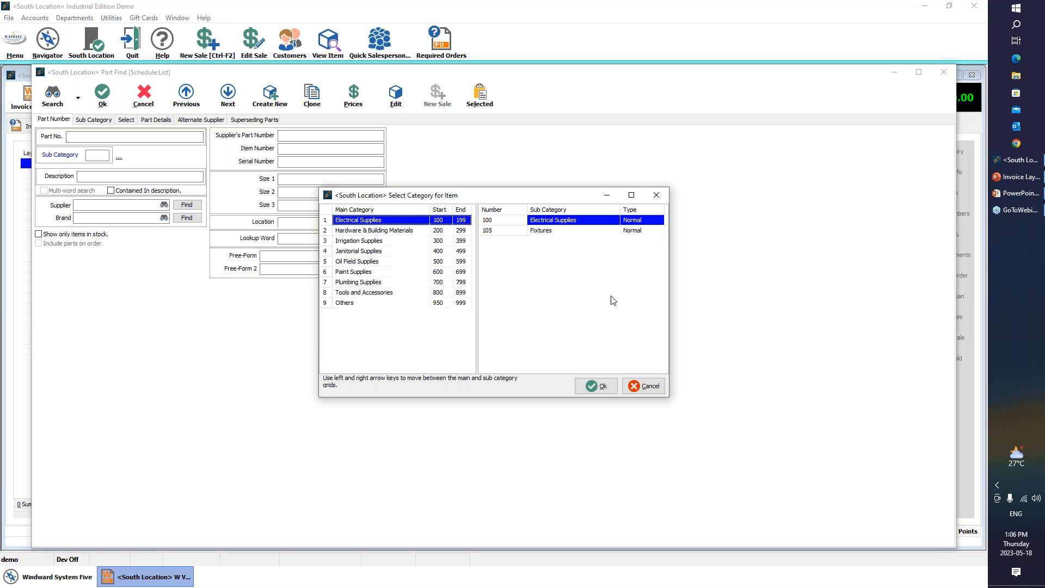
left_click(593, 386)
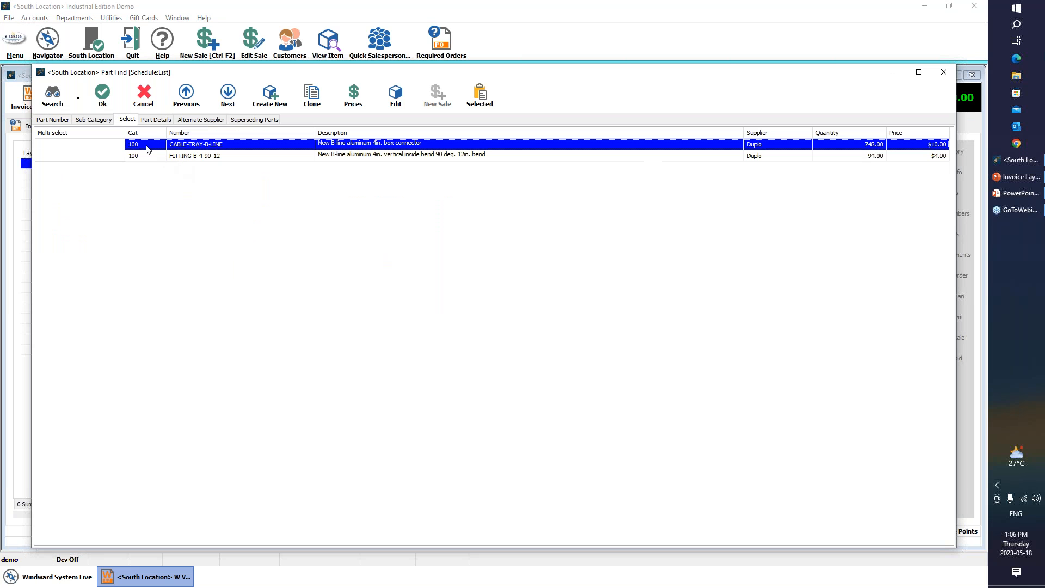
left_click(107, 96)
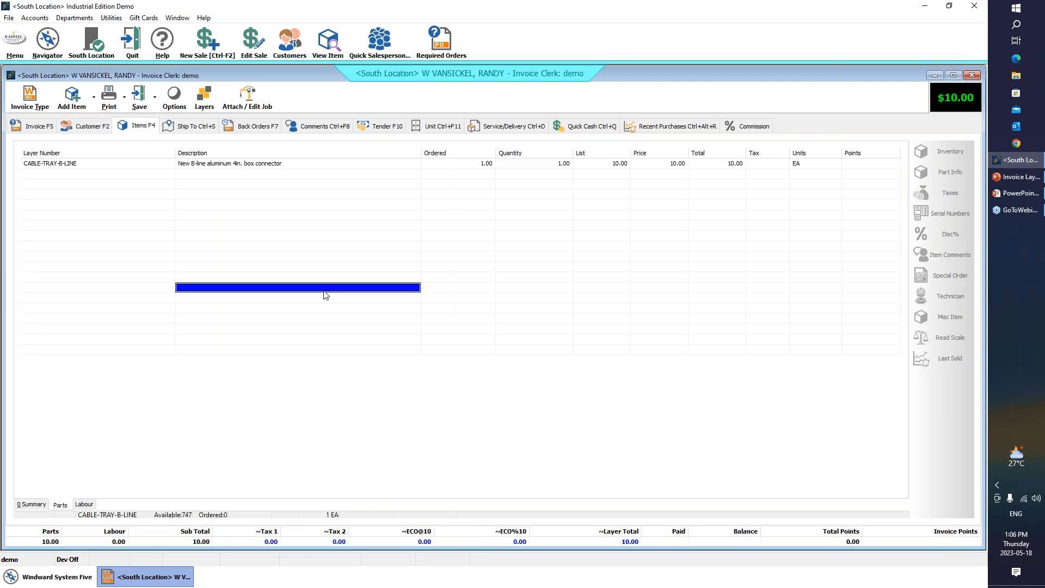
- Check the layer summary and the contents of the layers, and enable Show All Layers for the invoice
left_click(33, 501)
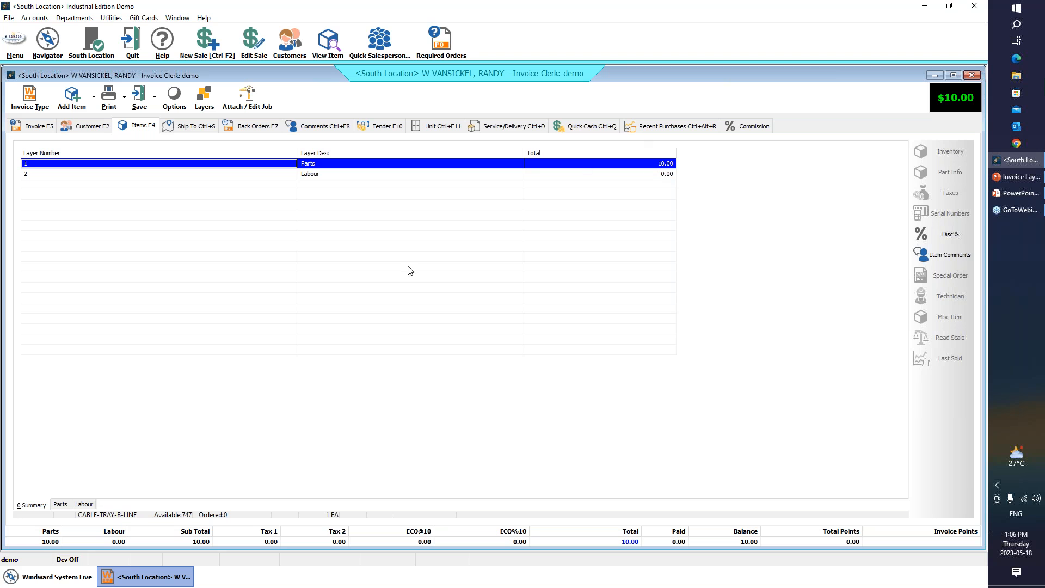
left_click(85, 504)
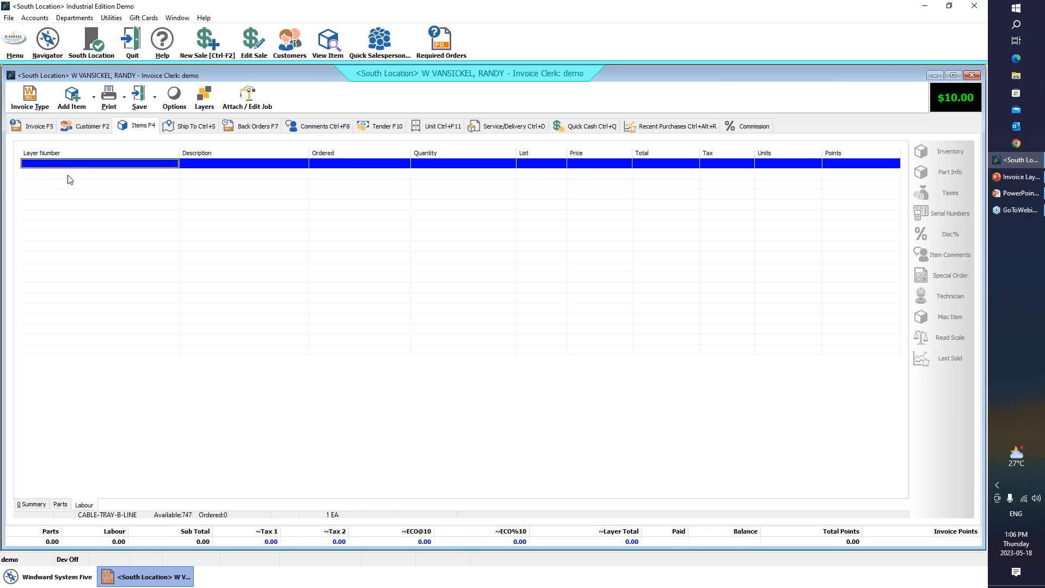
left_click(32, 507)
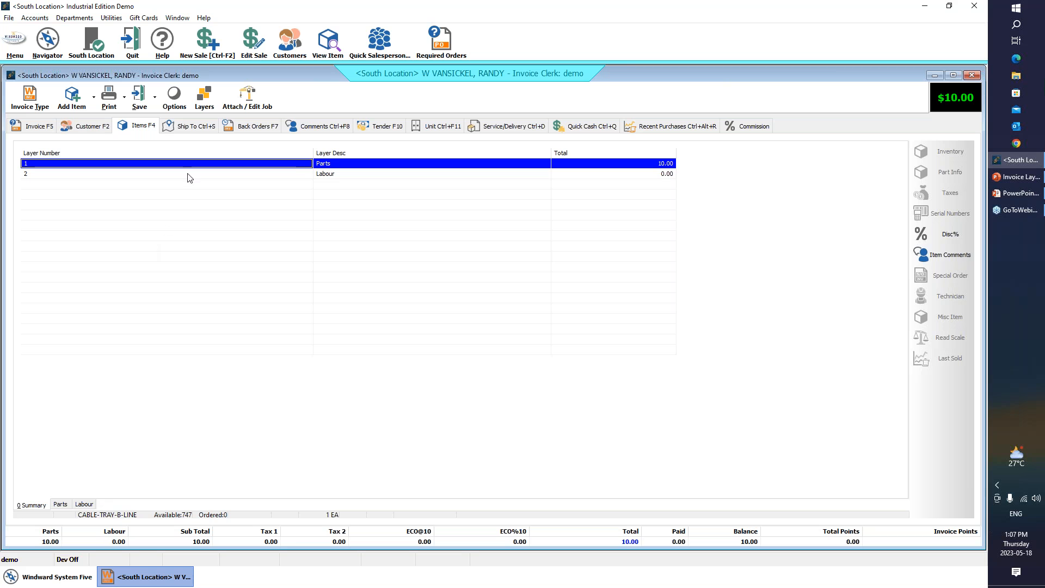
left_click(202, 105)
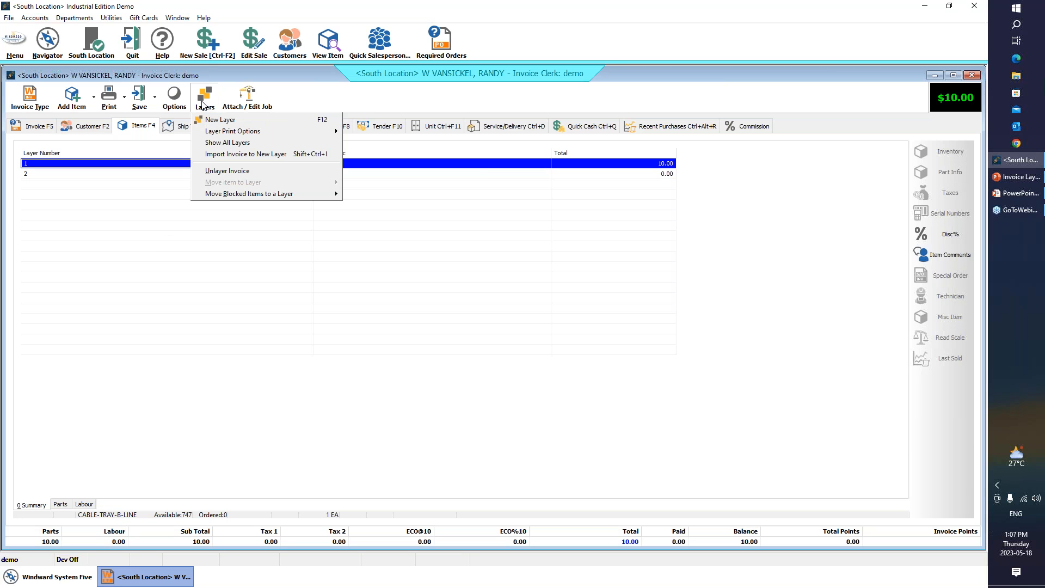
left_click(60, 504)
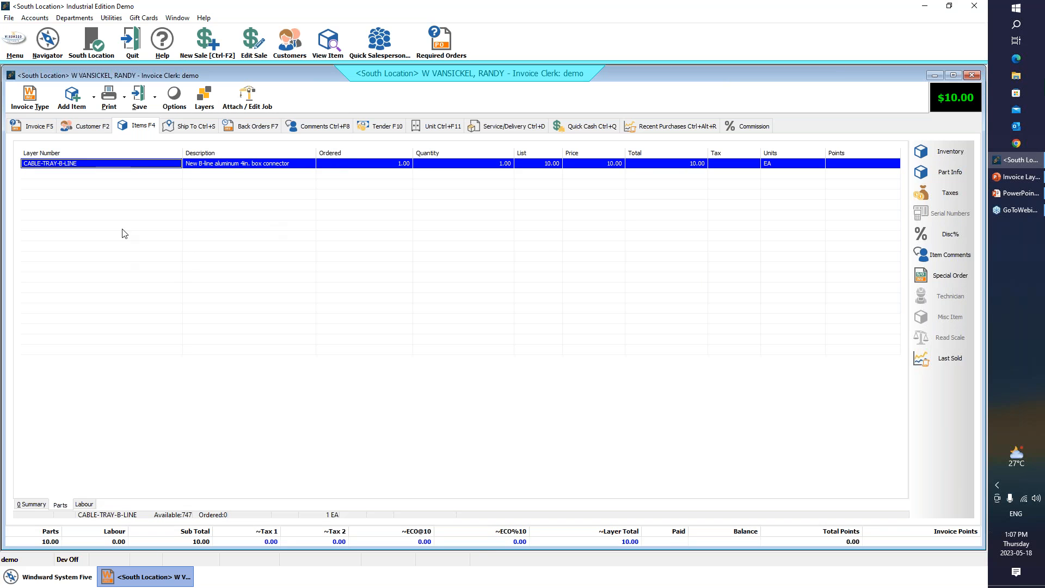
left_click(207, 98)
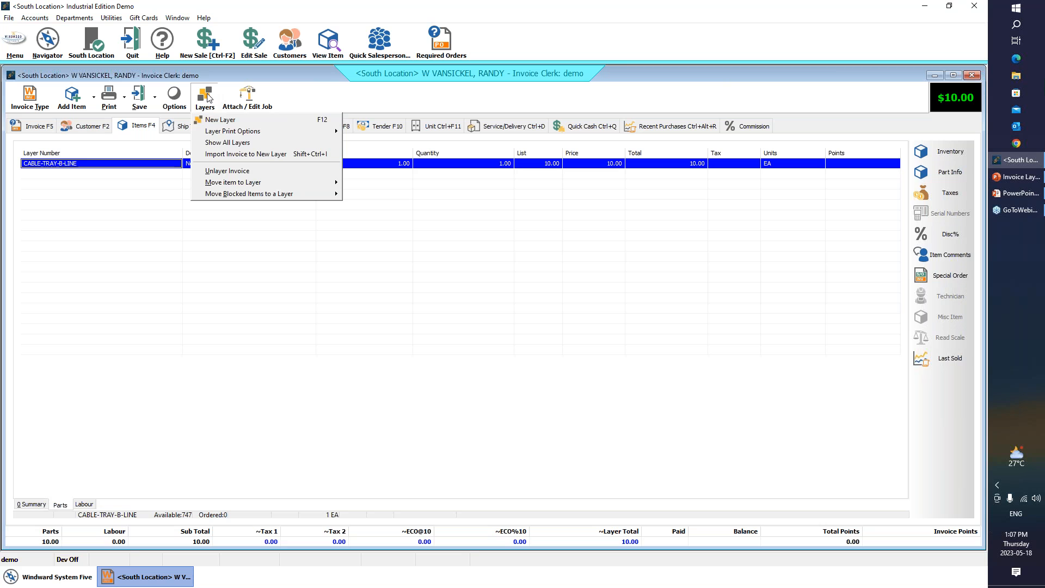
left_click(227, 141)
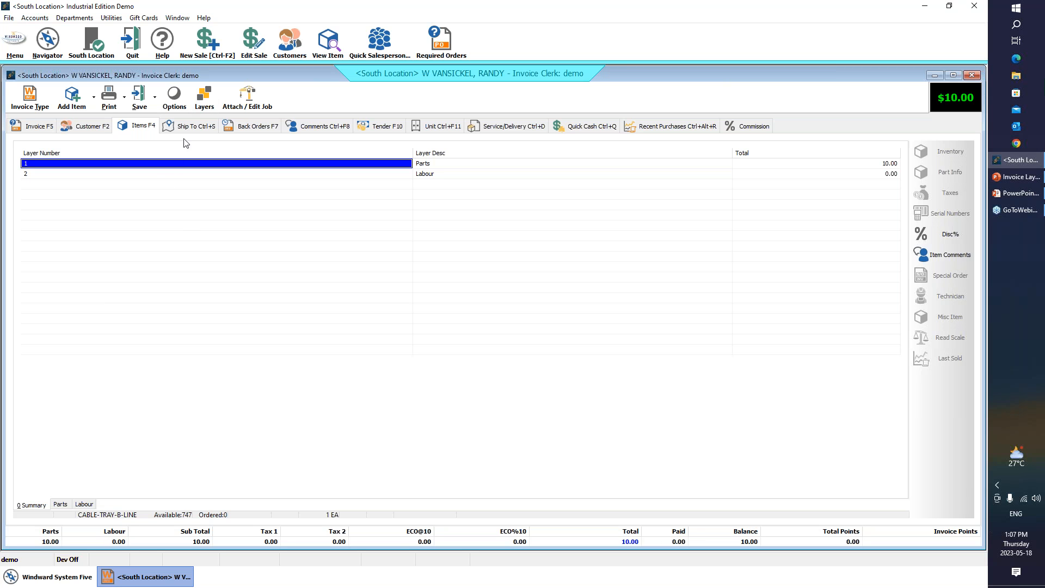
- Find the LAB-LABOR item by part number and add it to the Labour layer
left_click(84, 504)
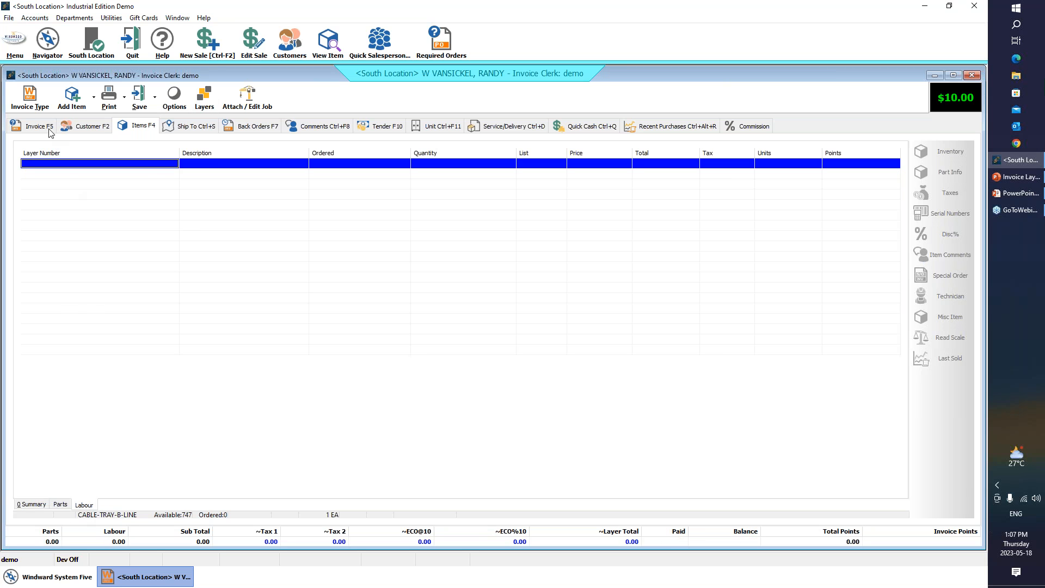
double_click(57, 165)
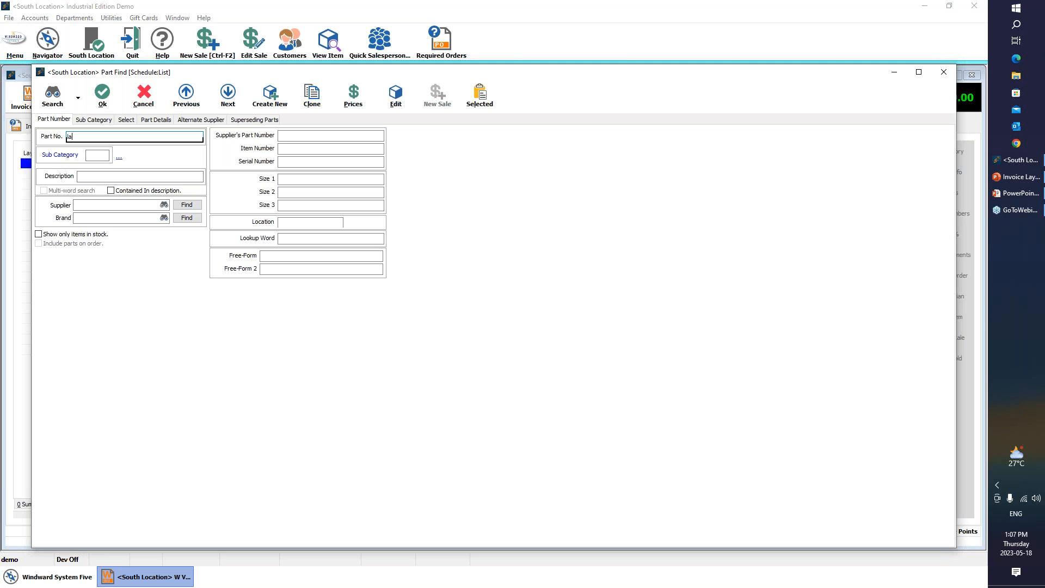
key("Return")
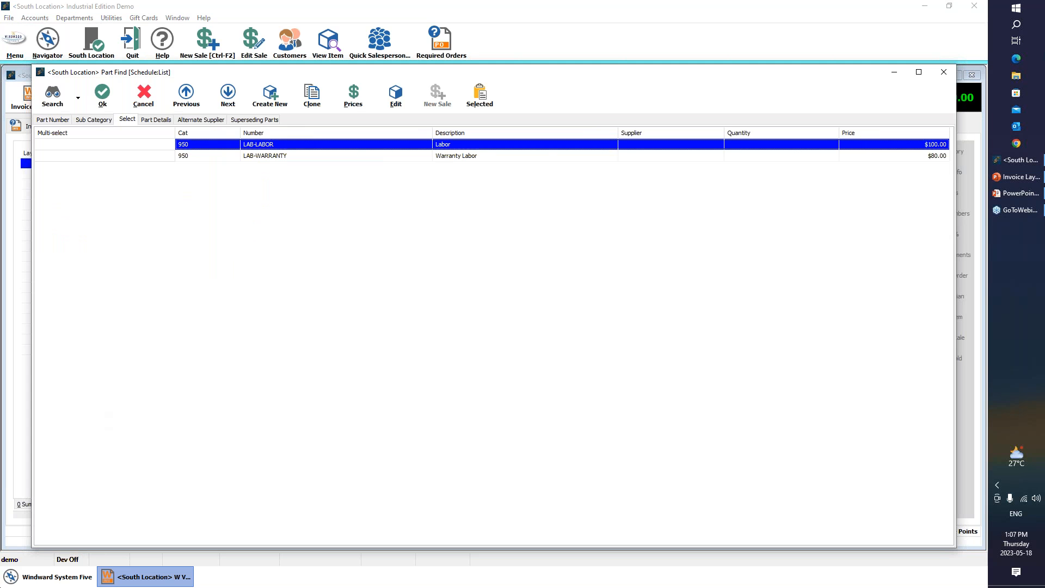
left_click(99, 97)
left_click(87, 127)
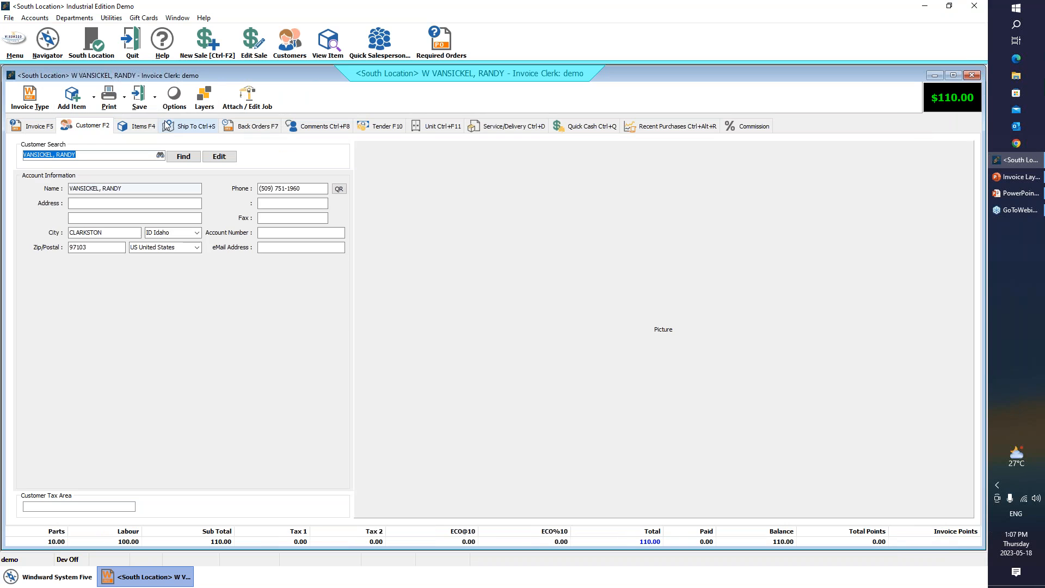
- Set all layers to print items with quantities, prices and layer subtotal
left_click(199, 99)
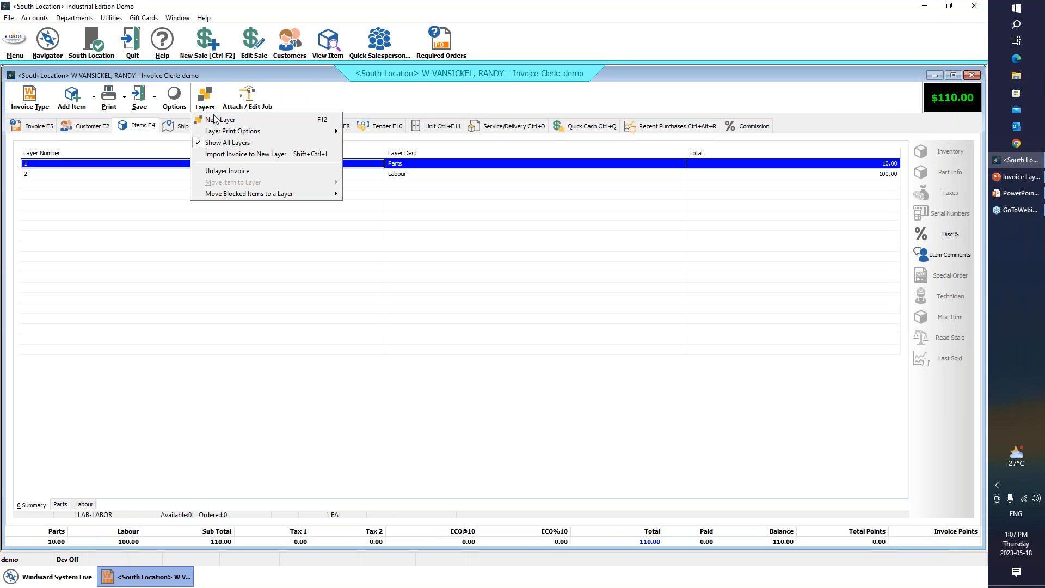
mouse_move(225, 133)
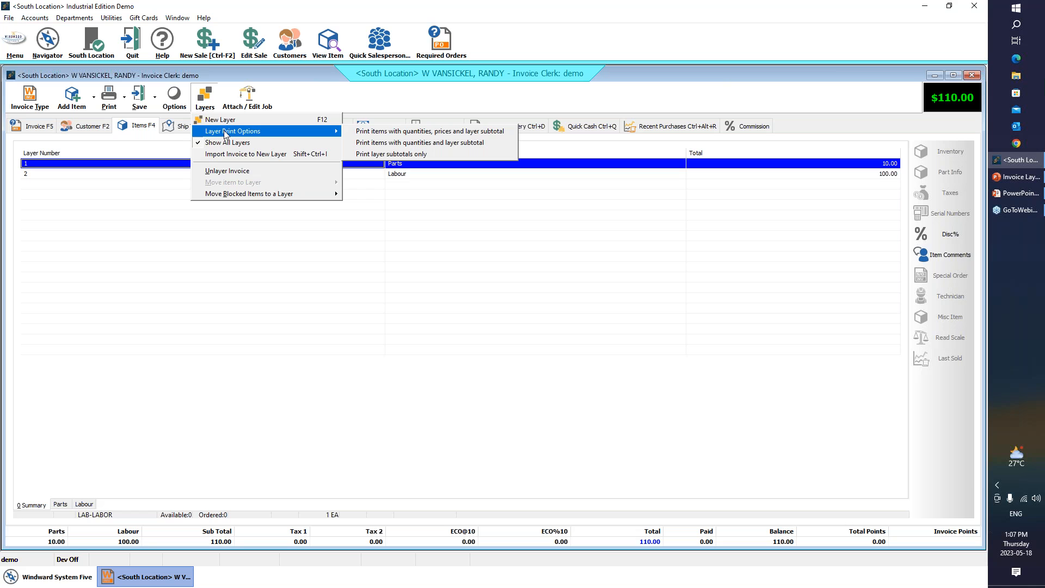
left_click(355, 137)
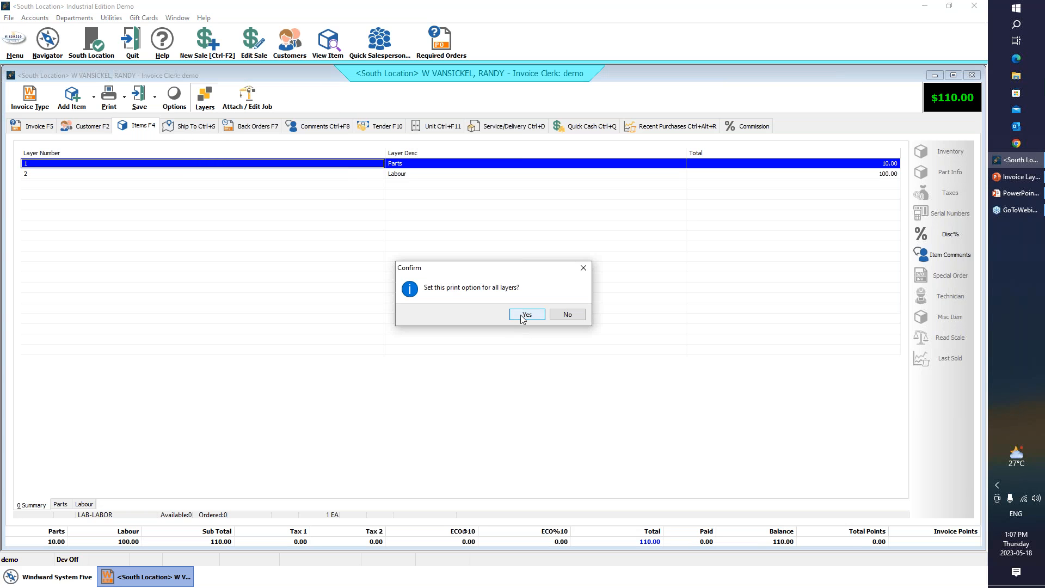
left_click(522, 317)
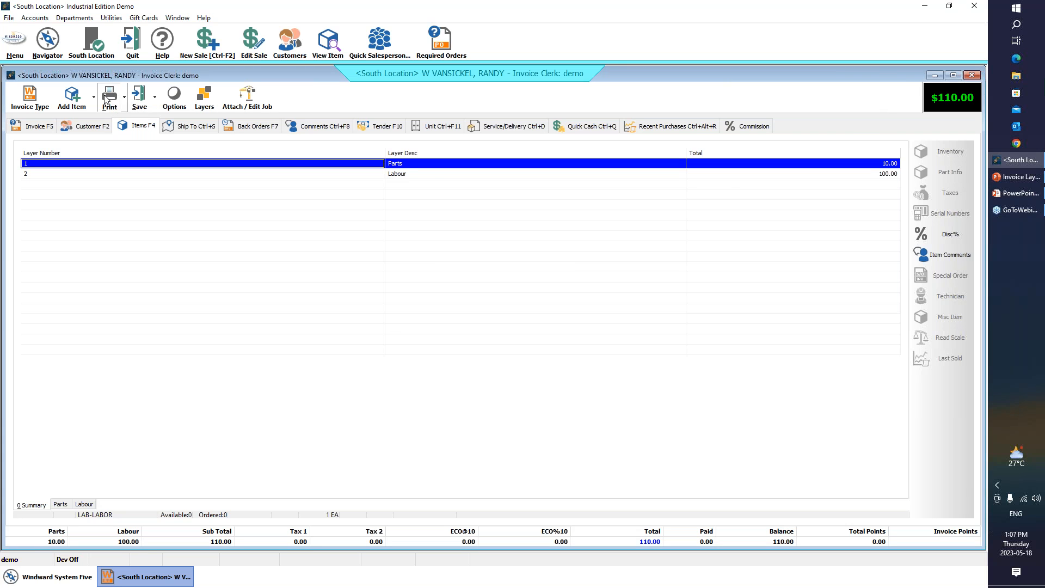
- Preview the invoice form to examine how the items, prices and layer subtotals print, and close the preview
left_click(535, 369)
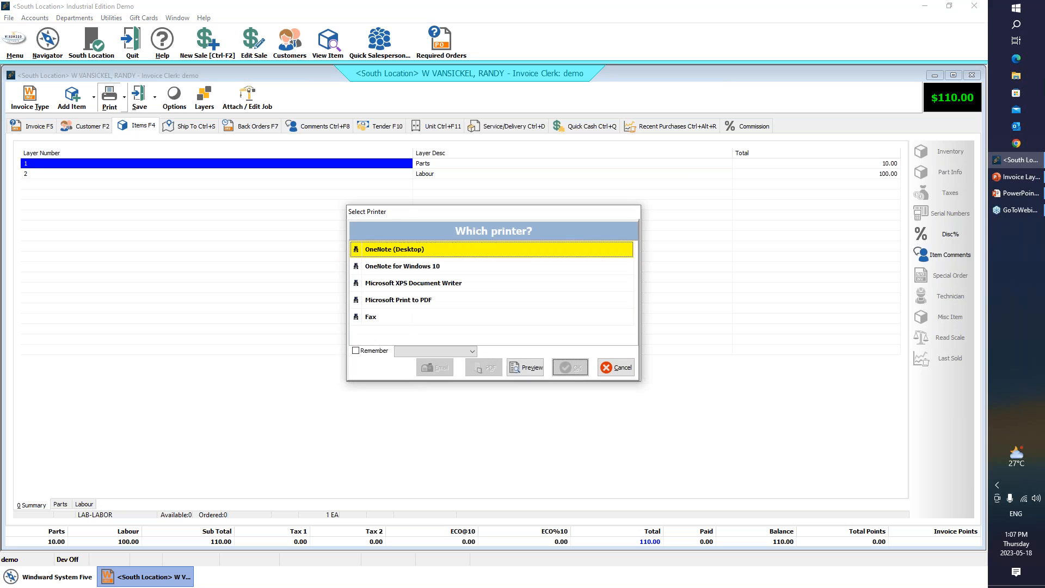
left_click(525, 366)
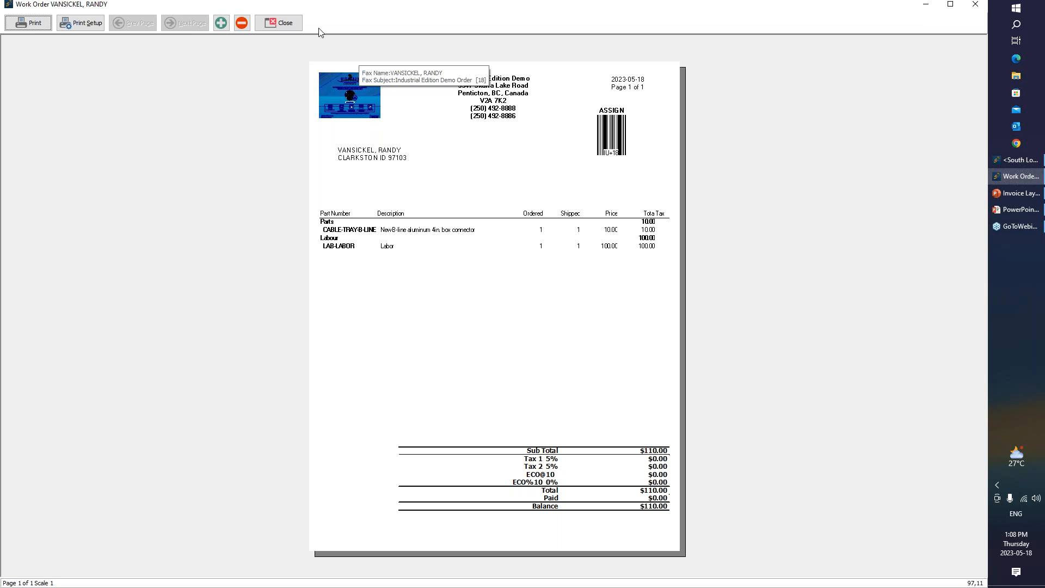
left_click(294, 24)
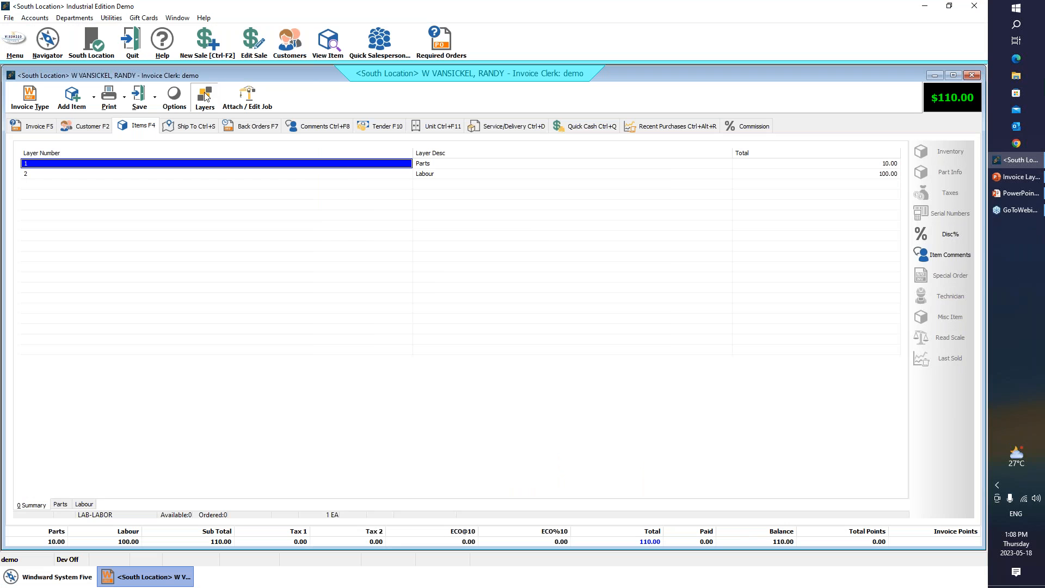
- Set all layers to print items with quantities and layer subtotal, without item prices
left_click(205, 96)
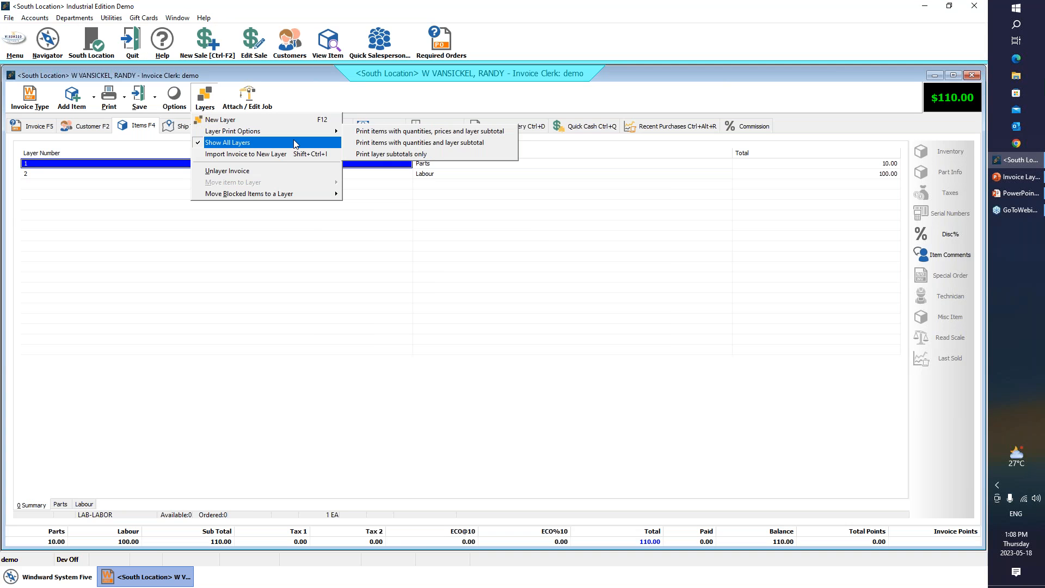
mouse_move(302, 139)
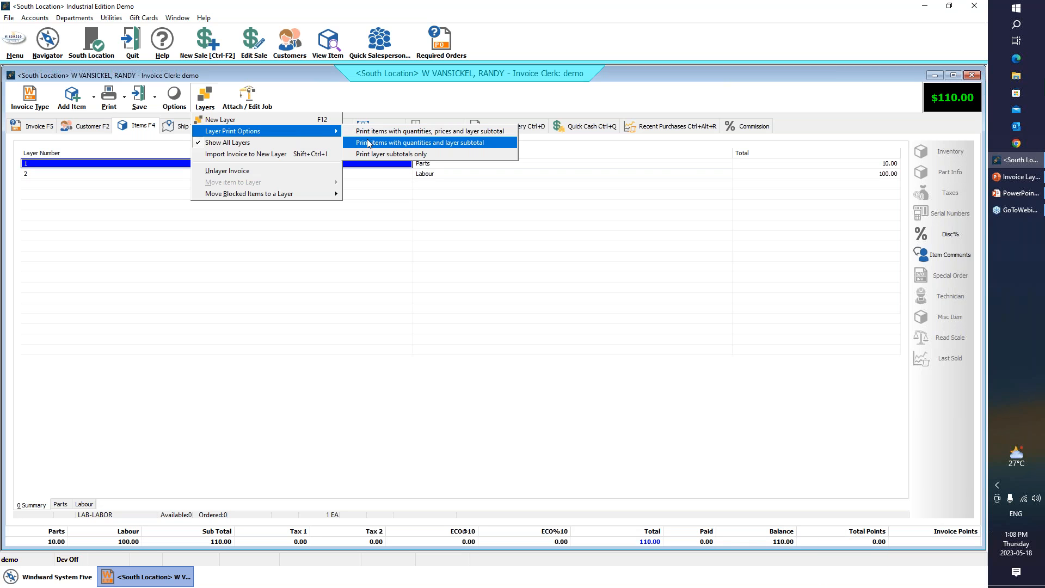
left_click(367, 141)
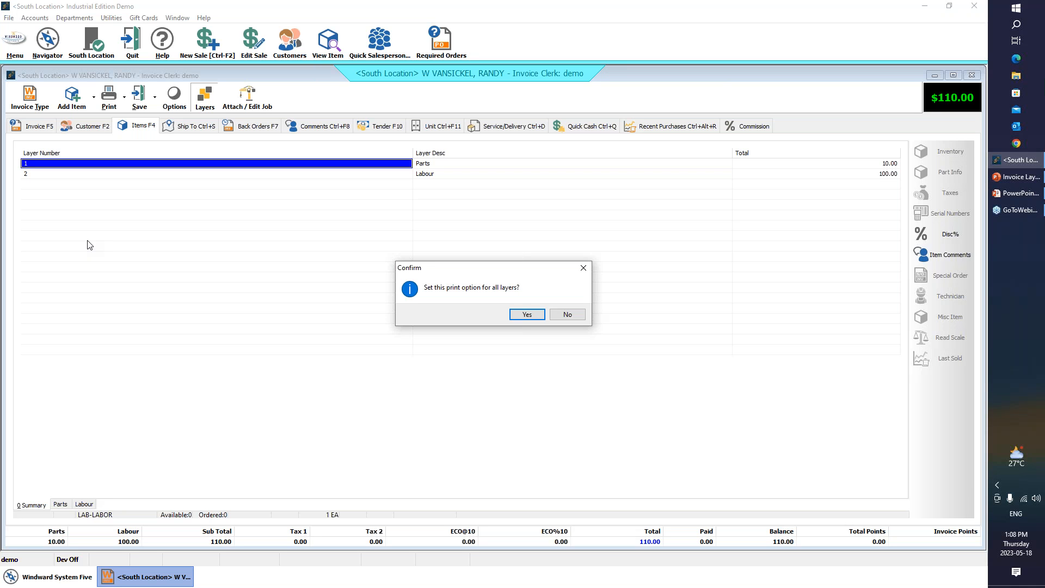
left_click(522, 316)
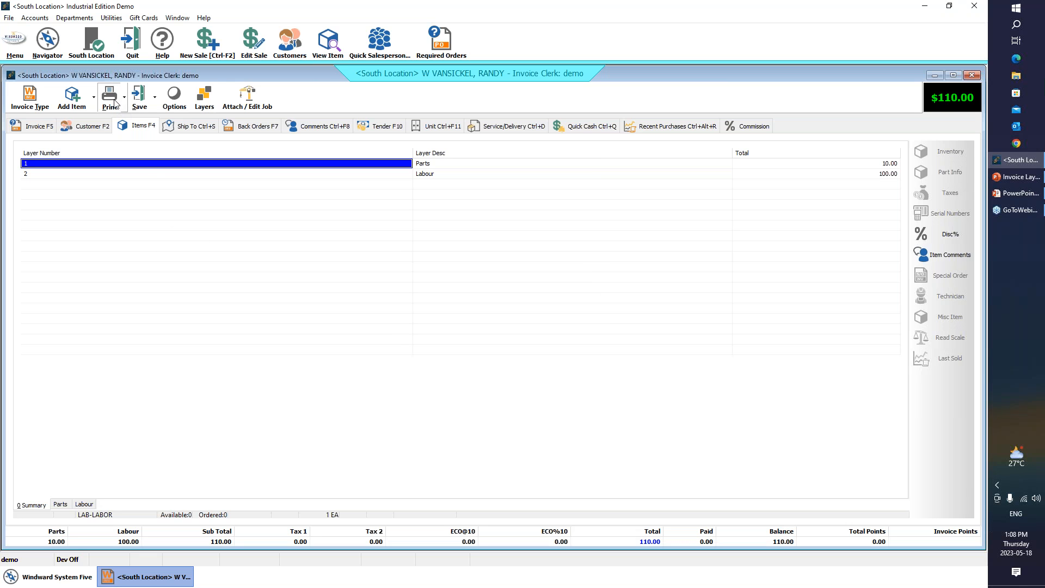
- Preview the invoice form again to examine the layout without item prices, and close the preview
left_click(112, 98)
left_click(538, 373)
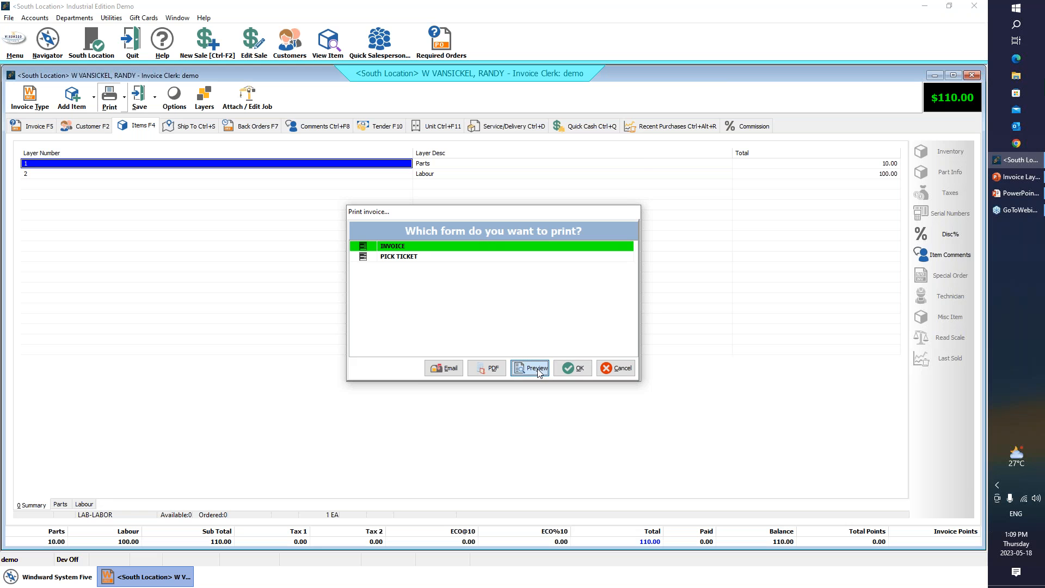
left_click(531, 368)
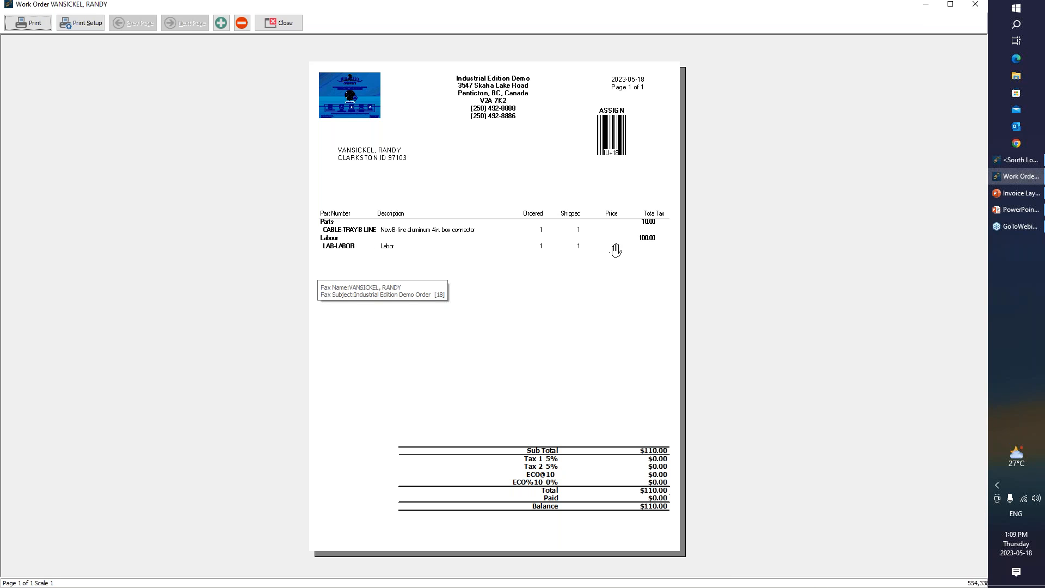
left_click(289, 24)
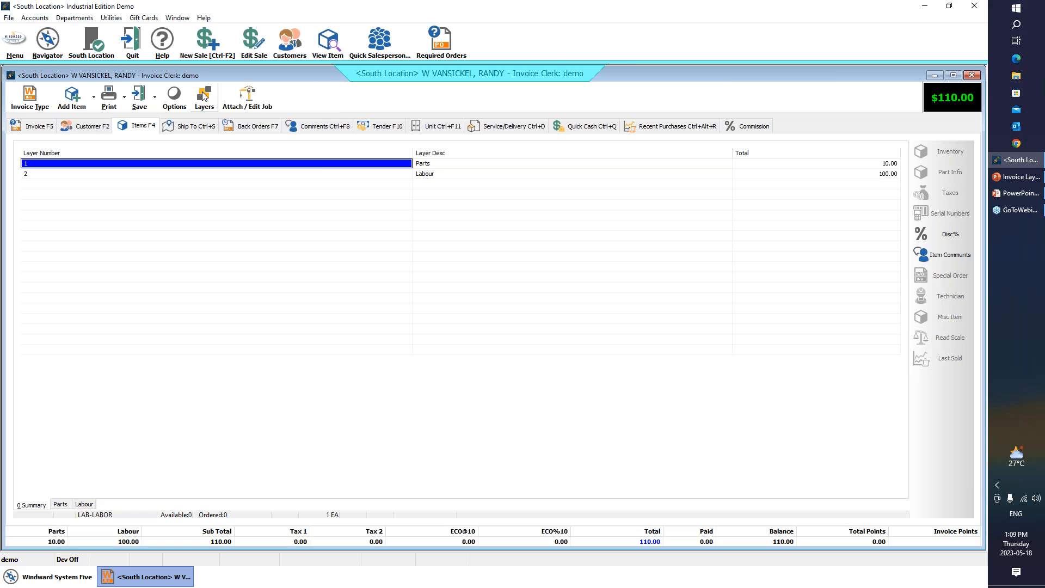
left_click(202, 108)
mouse_move(234, 131)
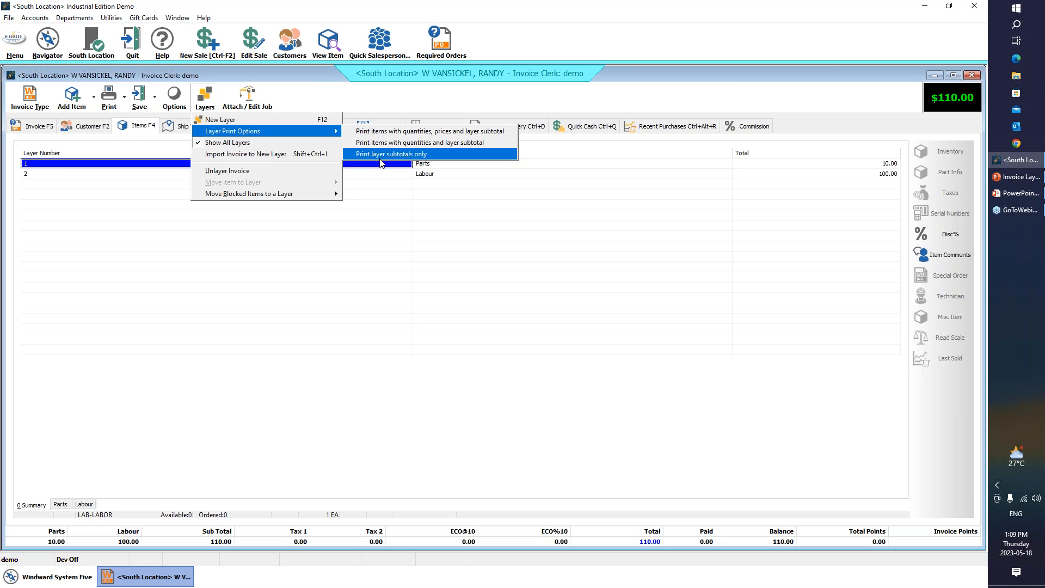
left_click(313, 295)
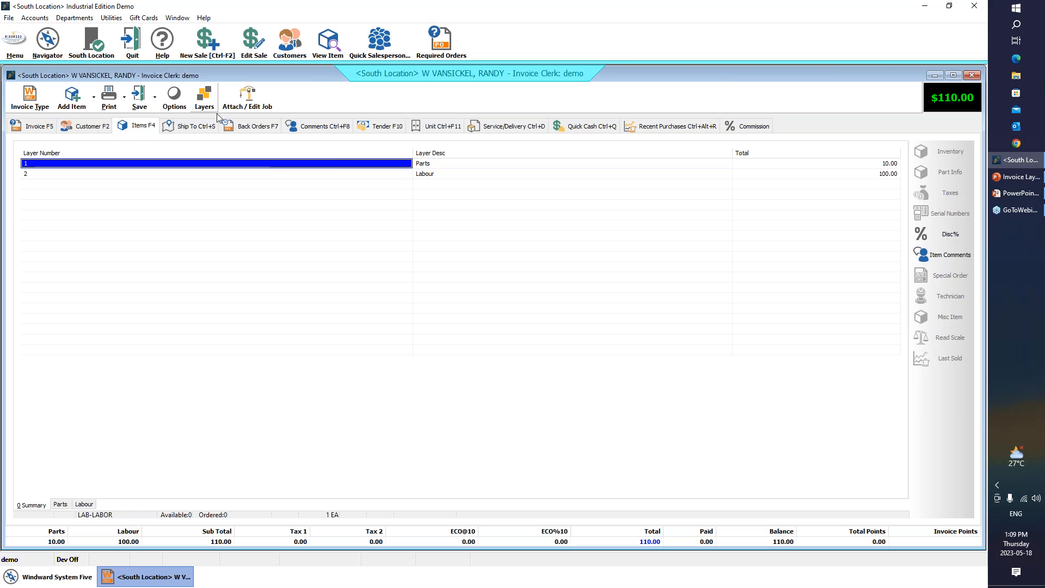
- Set all layers to print layer subtotals only
left_click(202, 98)
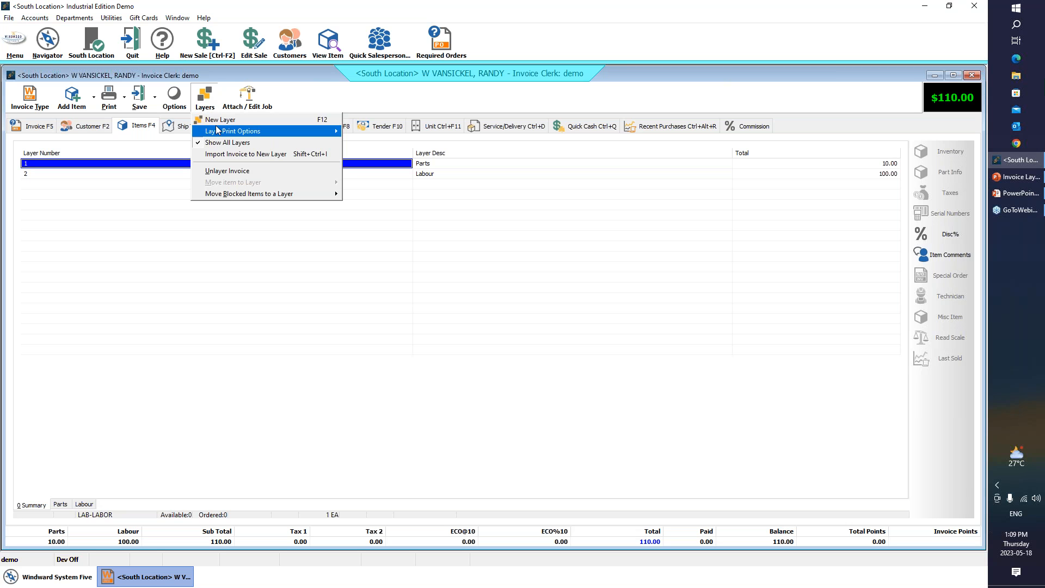
mouse_move(234, 131)
left_click(367, 155)
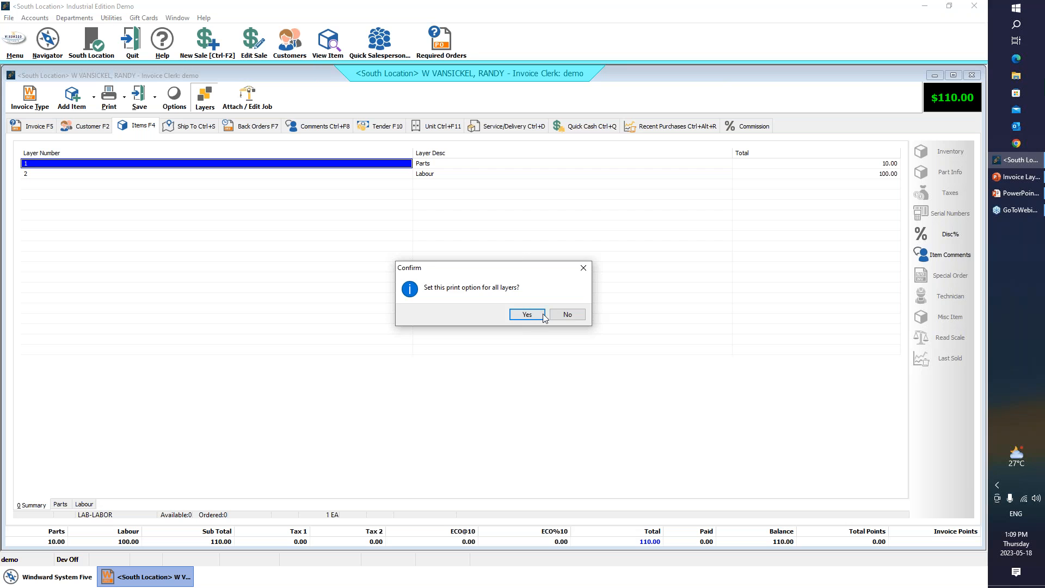
left_click(529, 312)
- Preview the work order form to examine how the Parts and Labour subtotals print without items, and close the preview
left_click(109, 97)
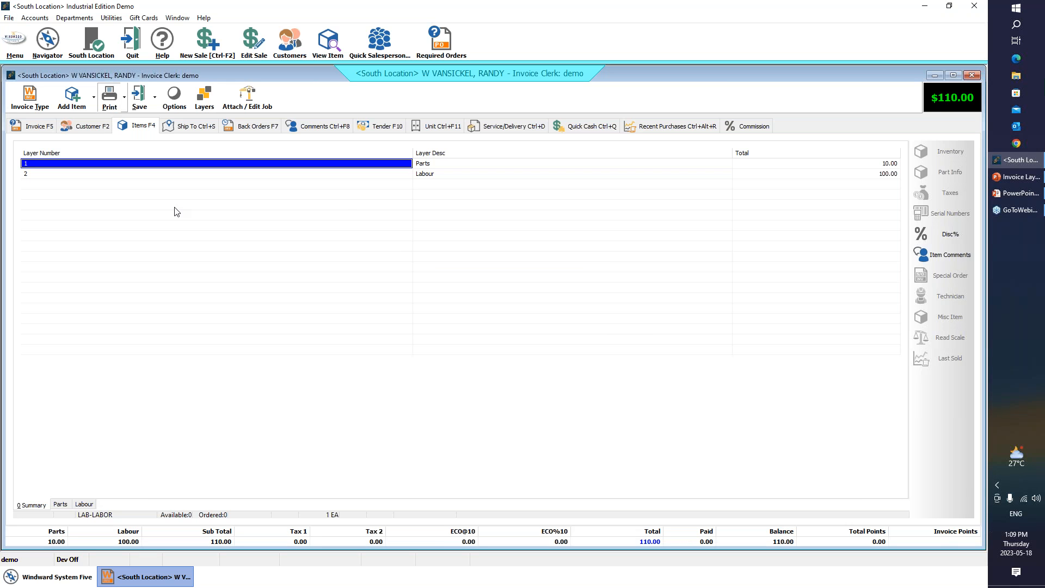
left_click(535, 370)
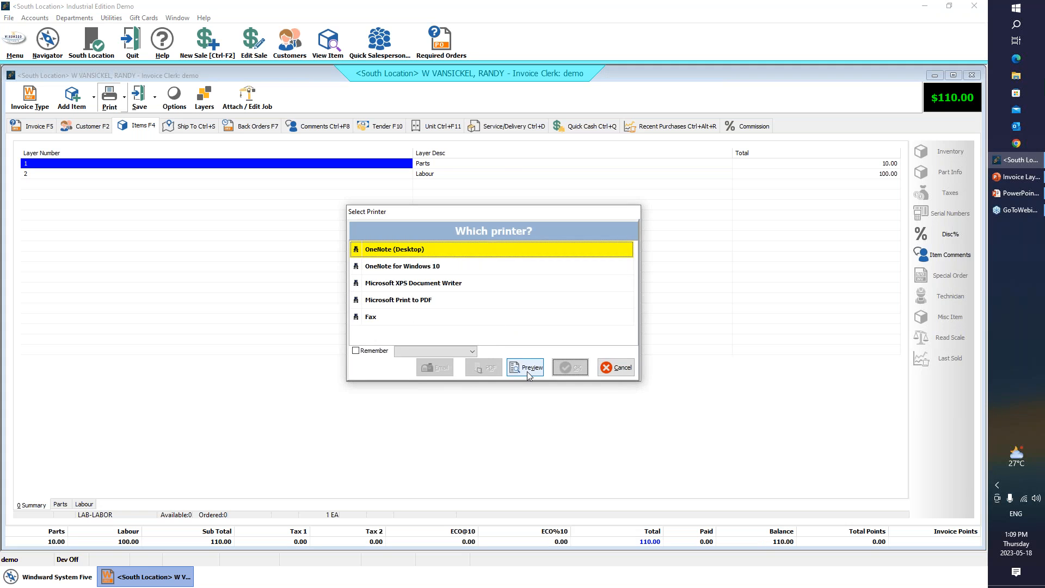
left_click(528, 371)
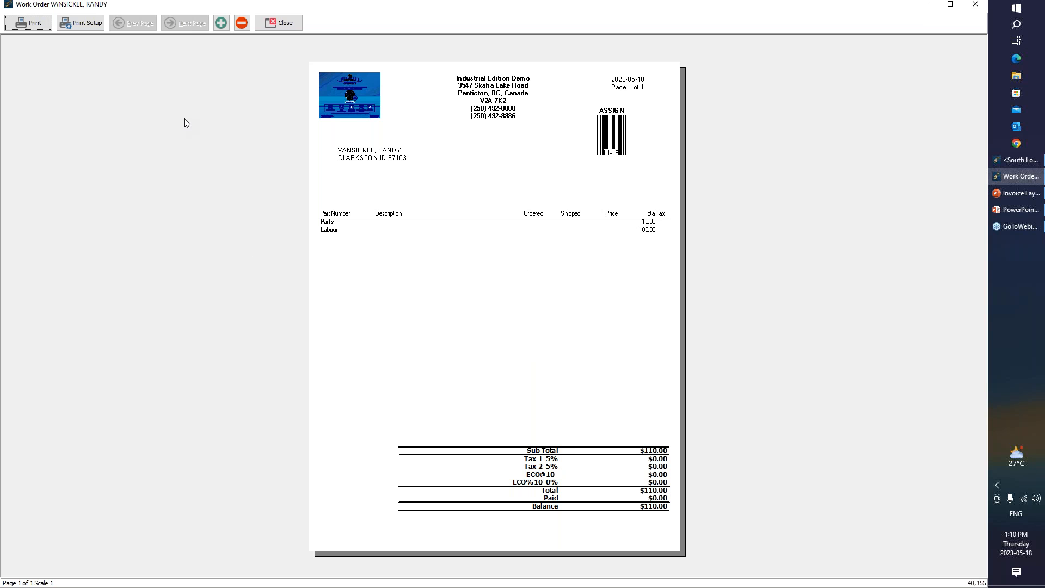
left_click(286, 24)
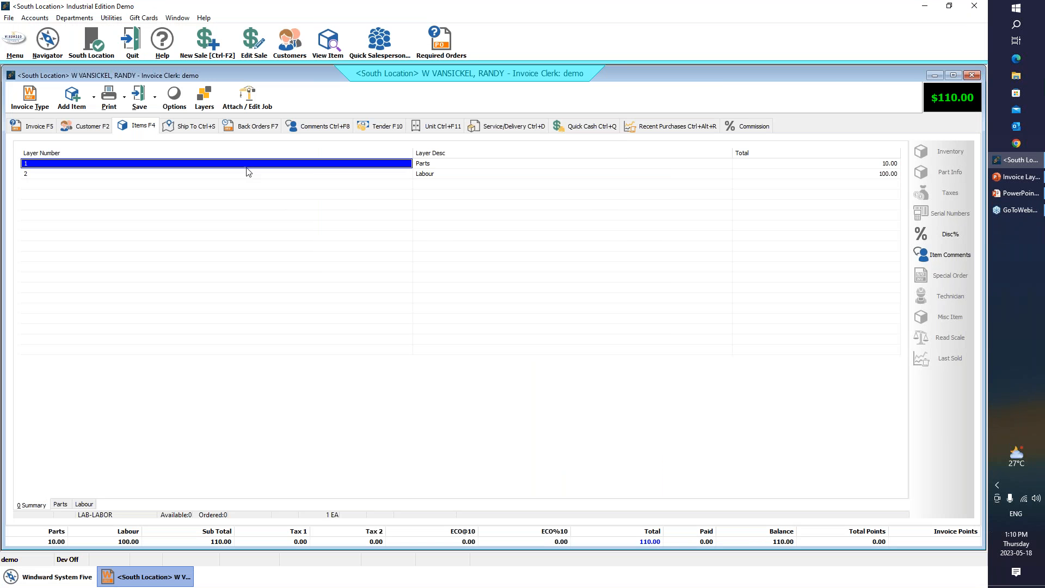
- Import the customer's recent invoice dated 2014-02-19 into a new layer, and check that layer and the layer summary
left_click(206, 101)
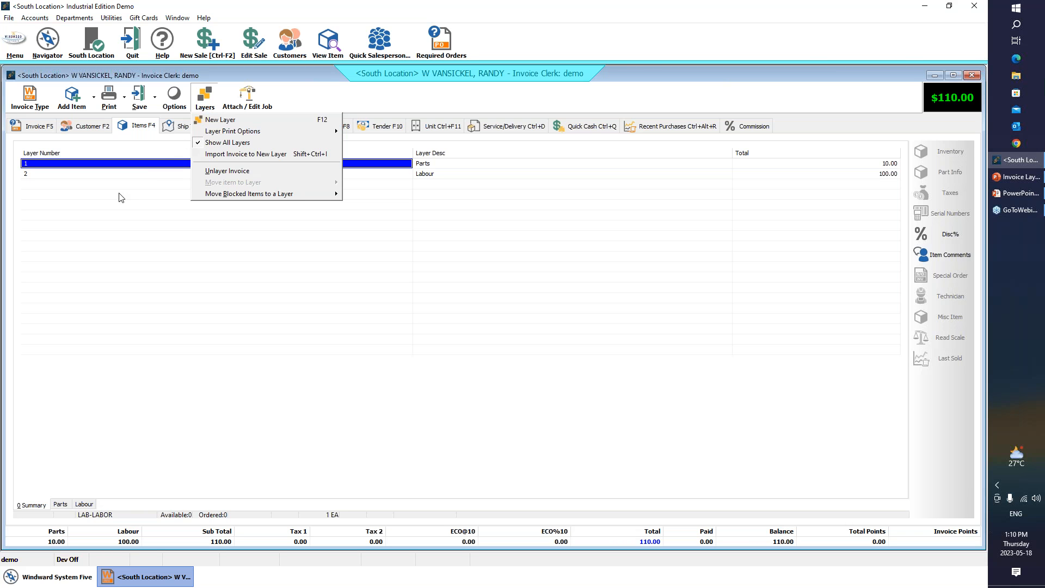
left_click(90, 262)
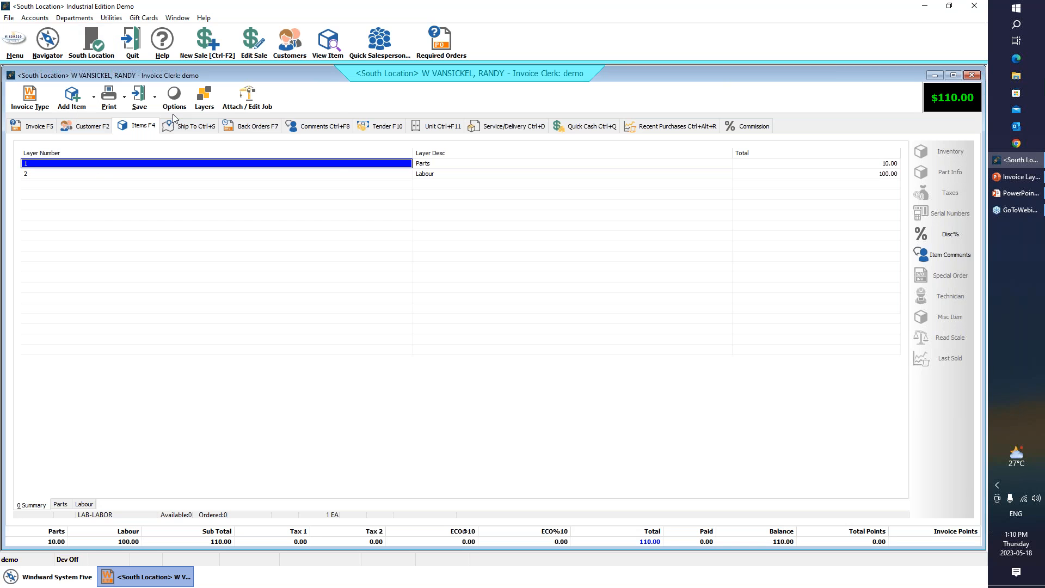
left_click(203, 98)
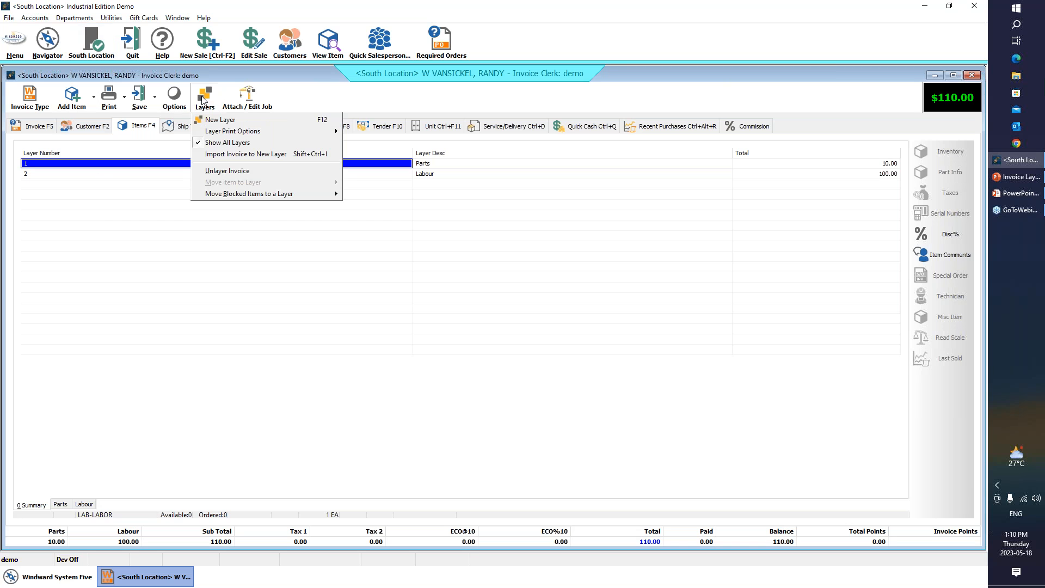
left_click(238, 155)
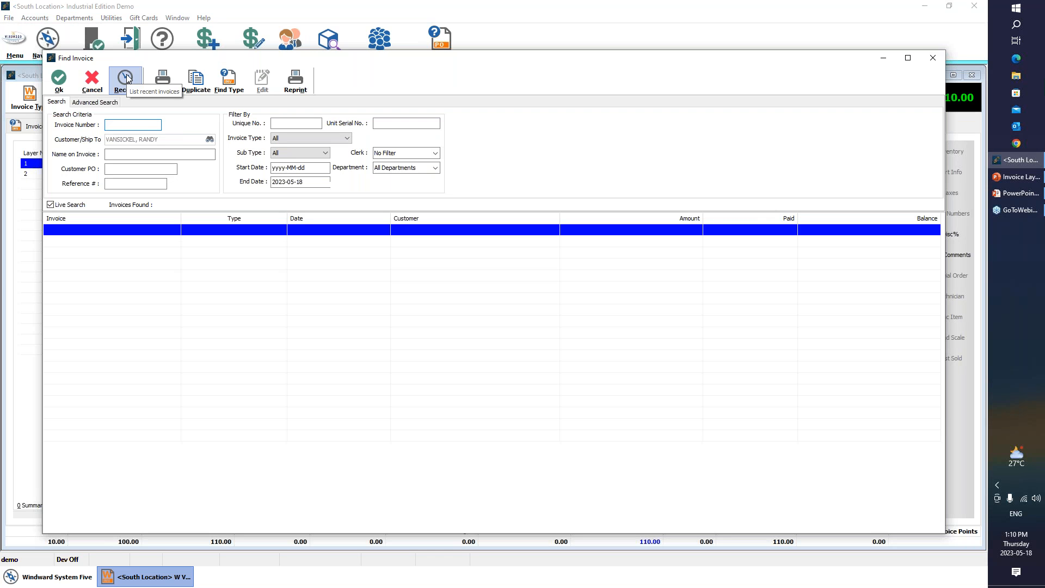
left_click(126, 80)
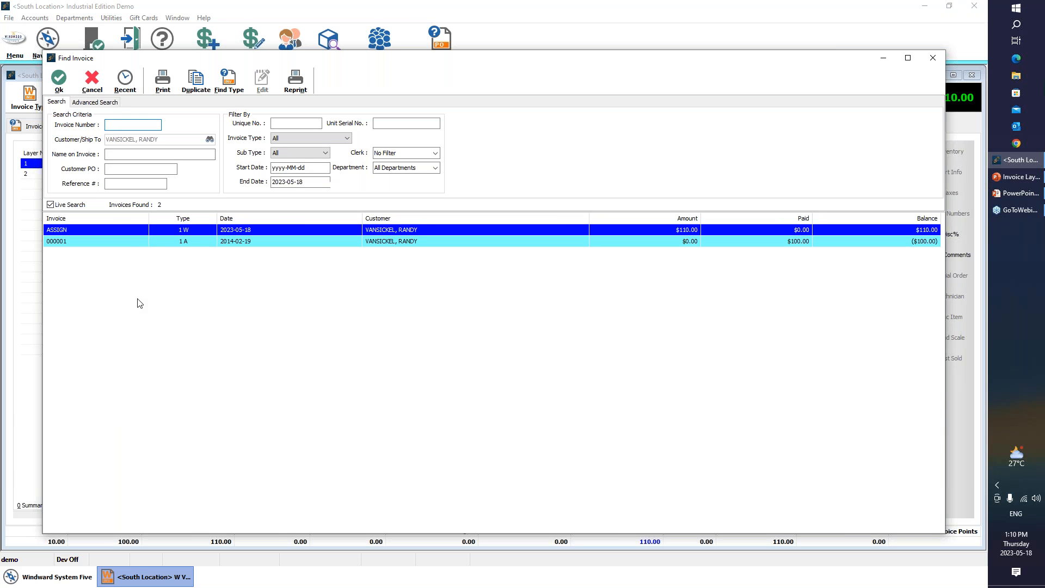
left_click(266, 241)
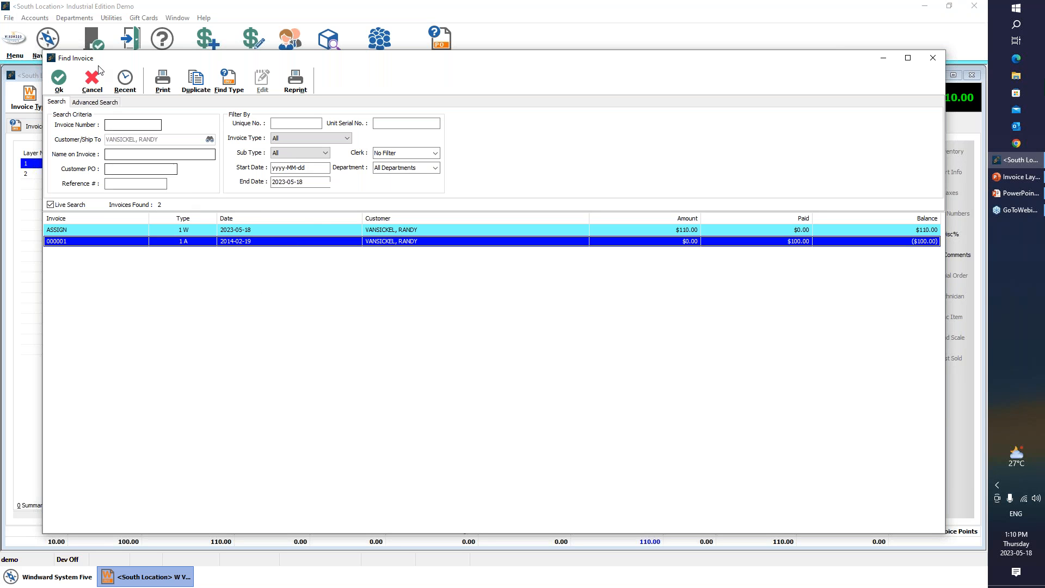
double_click(237, 241)
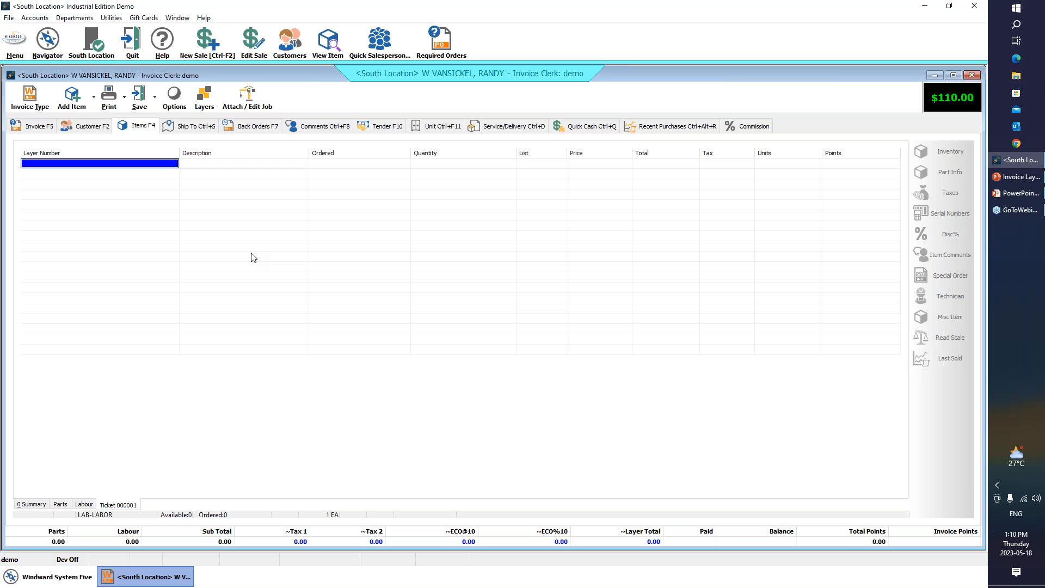
left_click(32, 504)
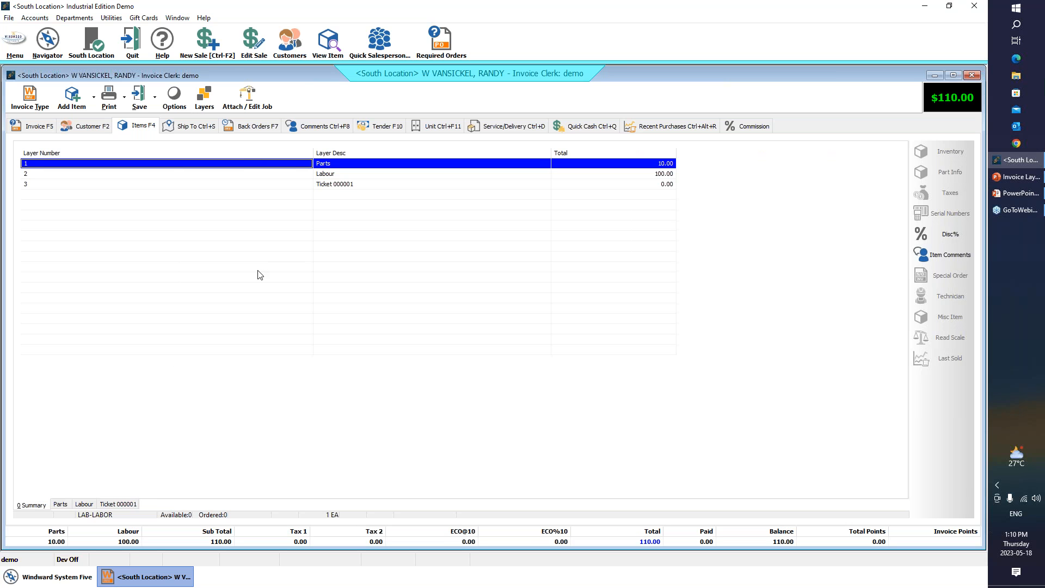
left_click(119, 507)
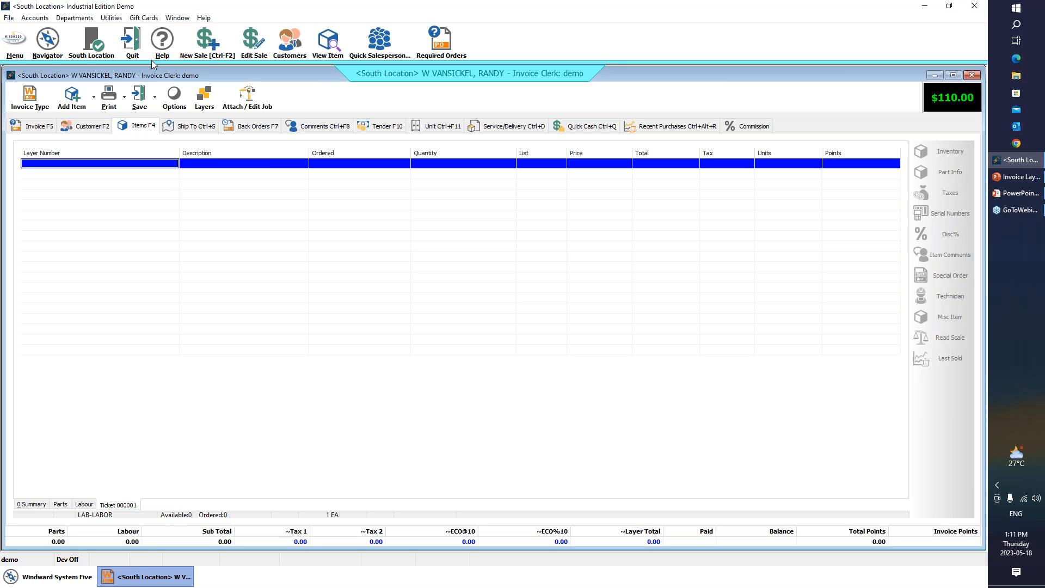
- Copy the customer's name from the Account field of the work order
left_click(47, 41)
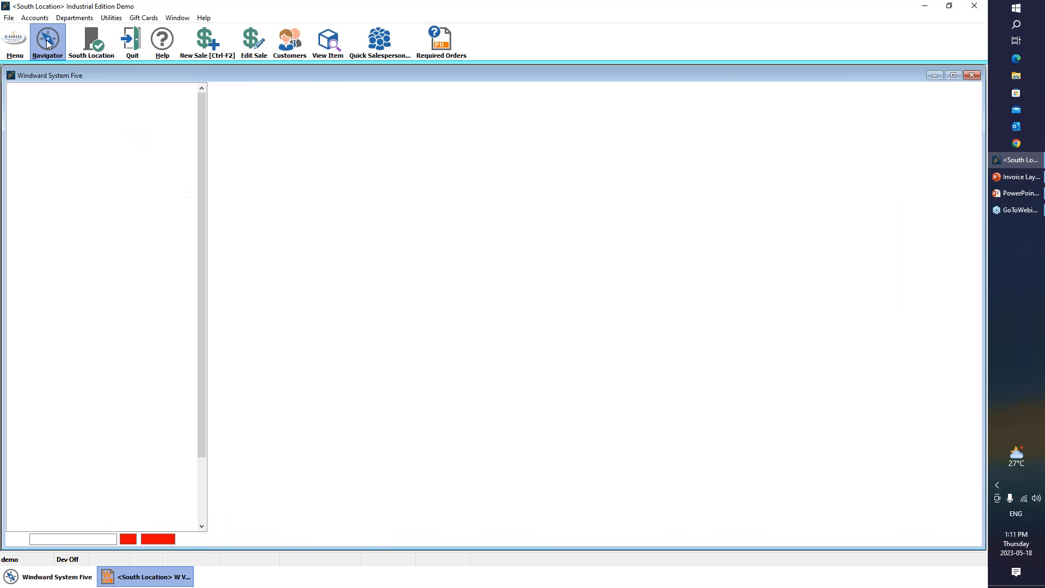
left_click(130, 578)
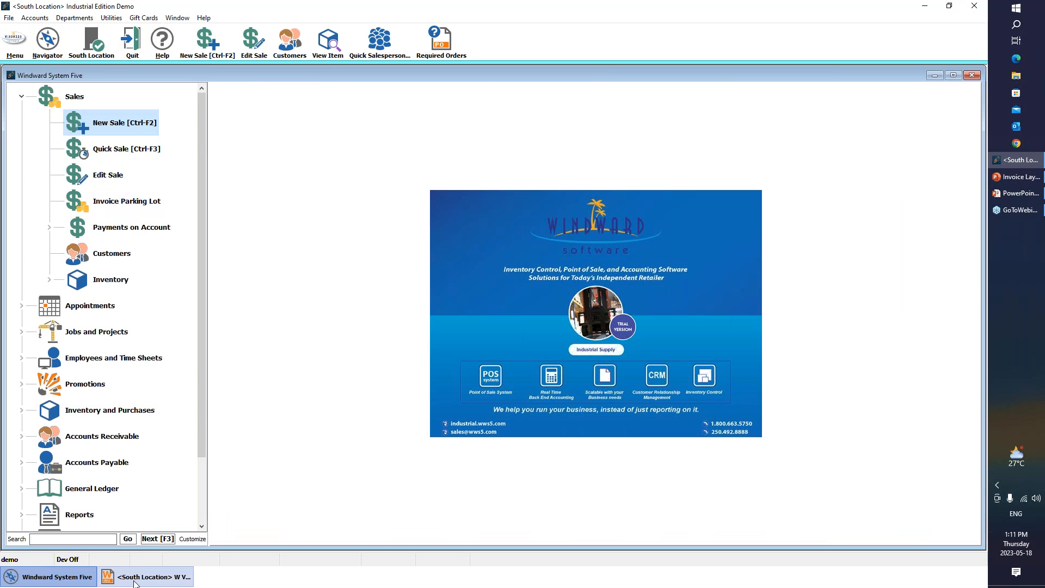
left_click(49, 131)
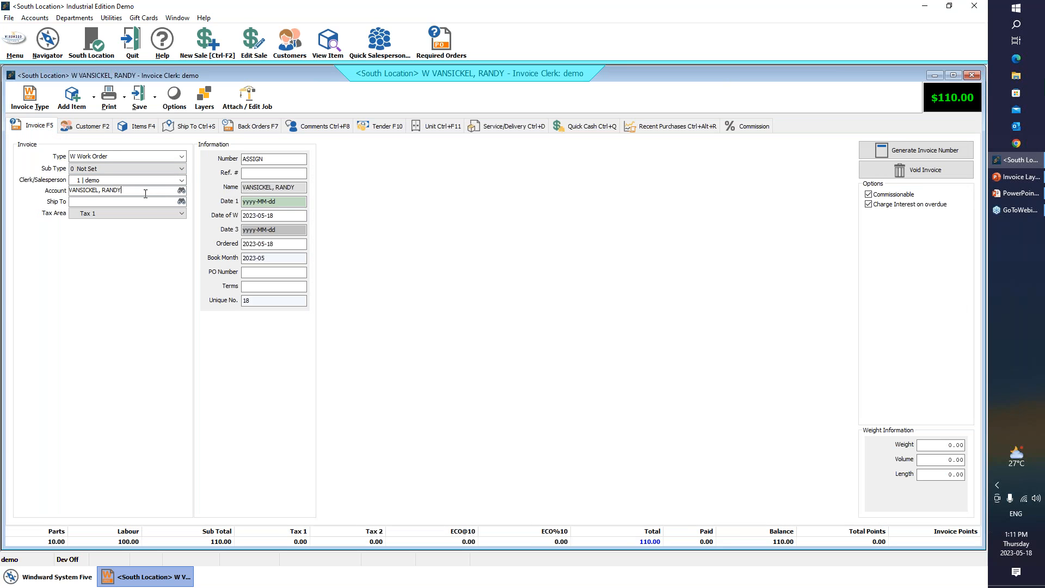
left_click_drag(145, 194, 71, 185)
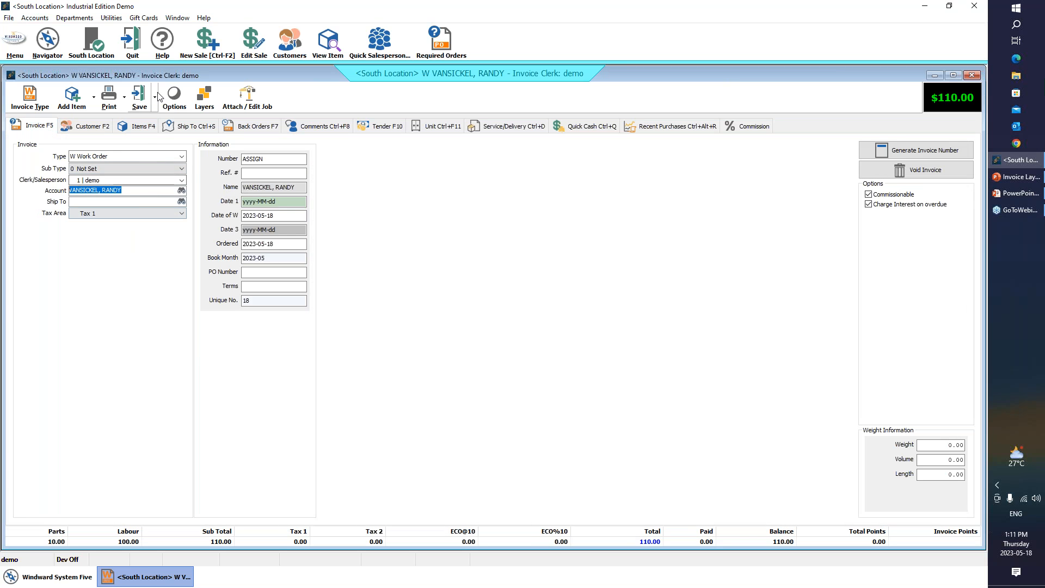
- Find the customer's sales by the copied name on the invoice and open the completed one dated 2014-02-19 for editing
left_click(47, 34)
left_click(131, 172)
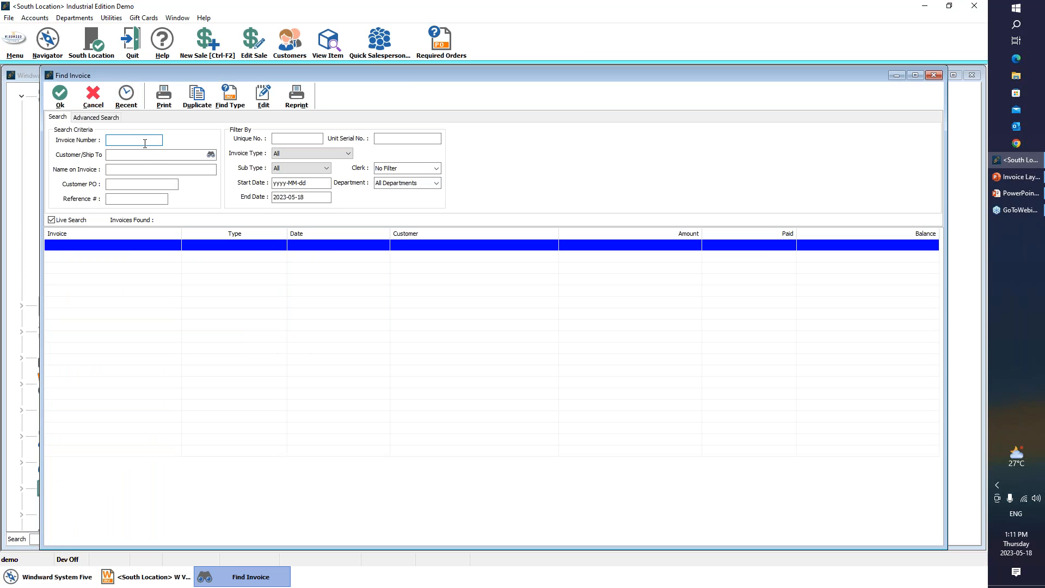
left_click(154, 170)
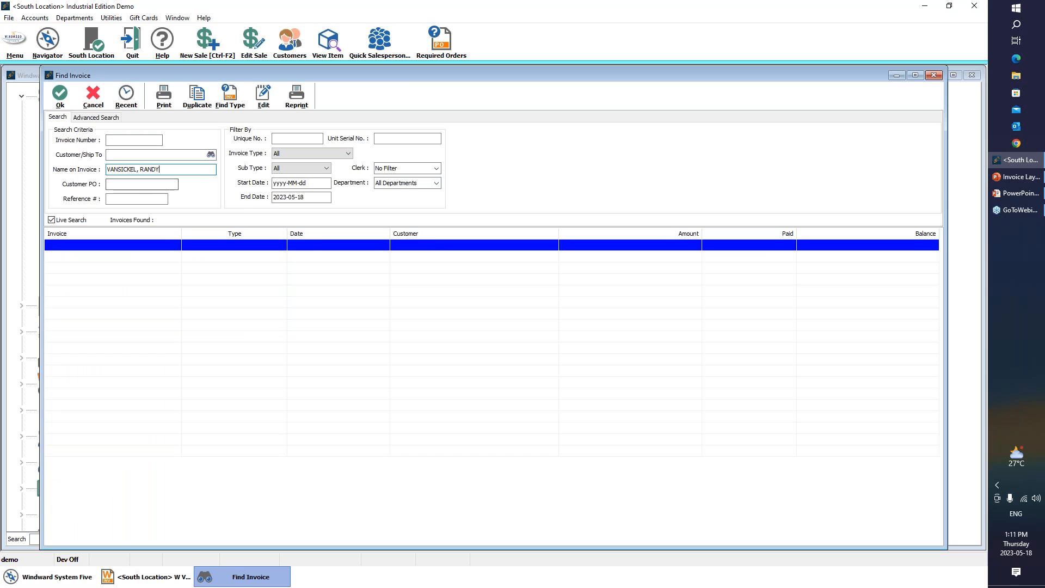
double_click(278, 250)
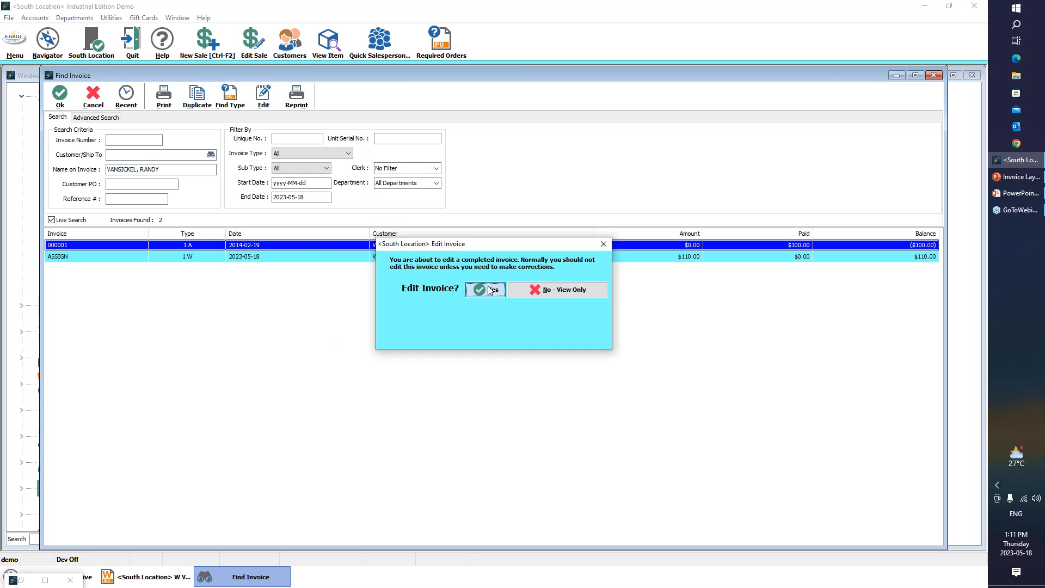
left_click(488, 290)
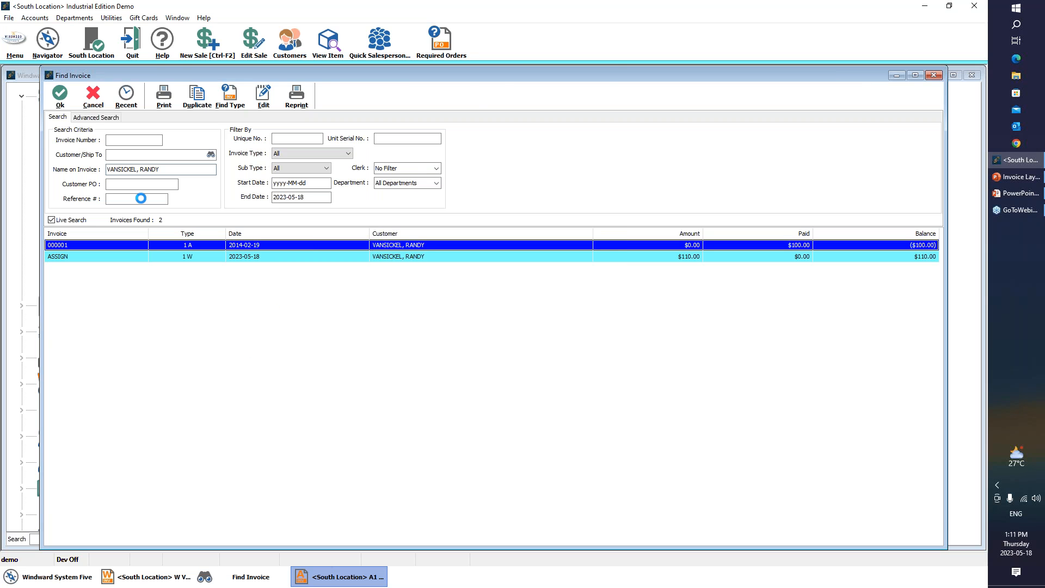
- Add the Electrical Supplies parts FITTING-B-4-90-12 and CABLE-TRAY-B-LINE to the invoice, and save and exit it without printing
left_click(81, 98)
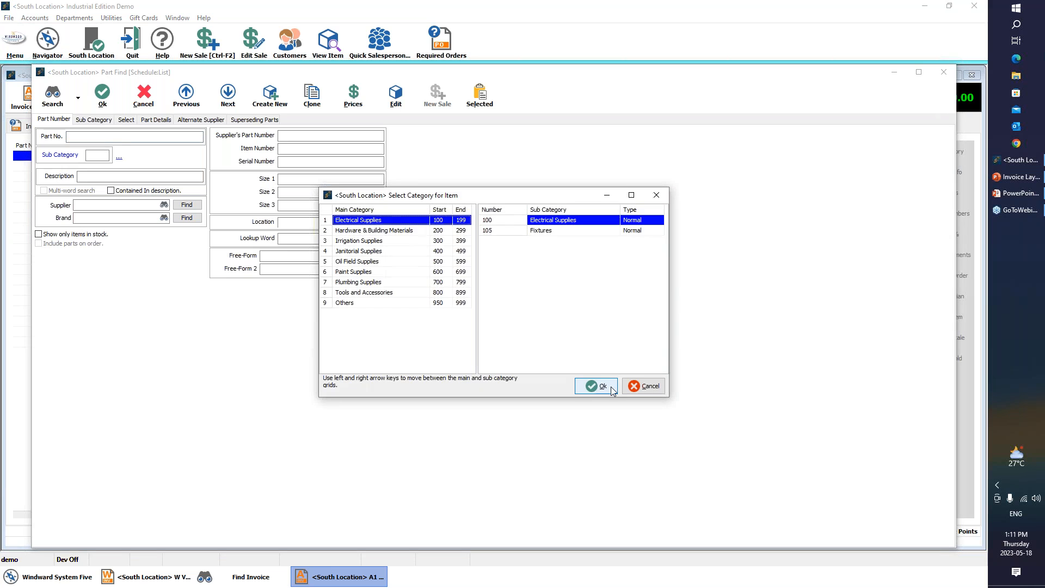
left_click(596, 386)
left_click(111, 157)
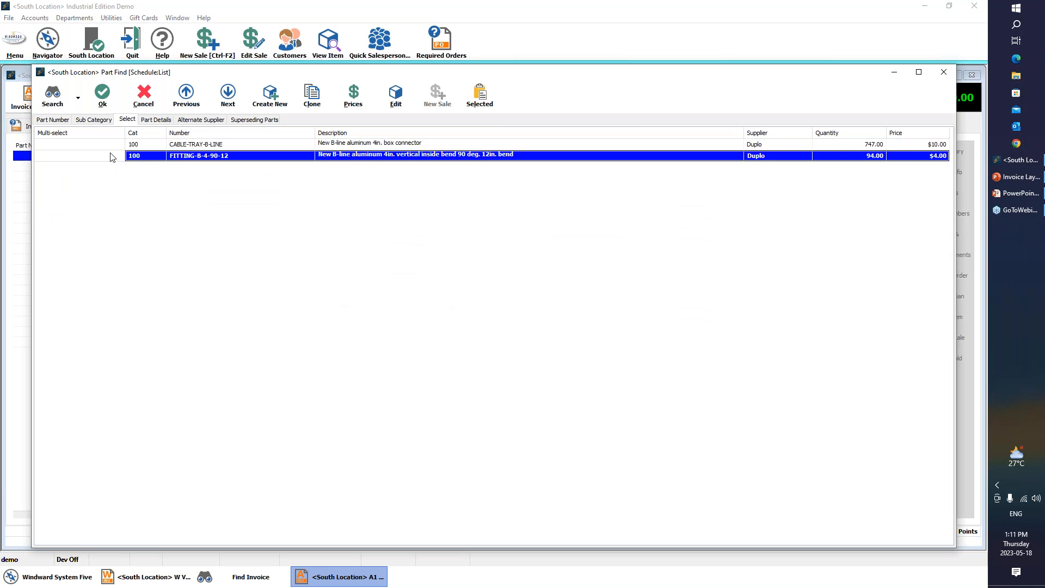
left_click(109, 146)
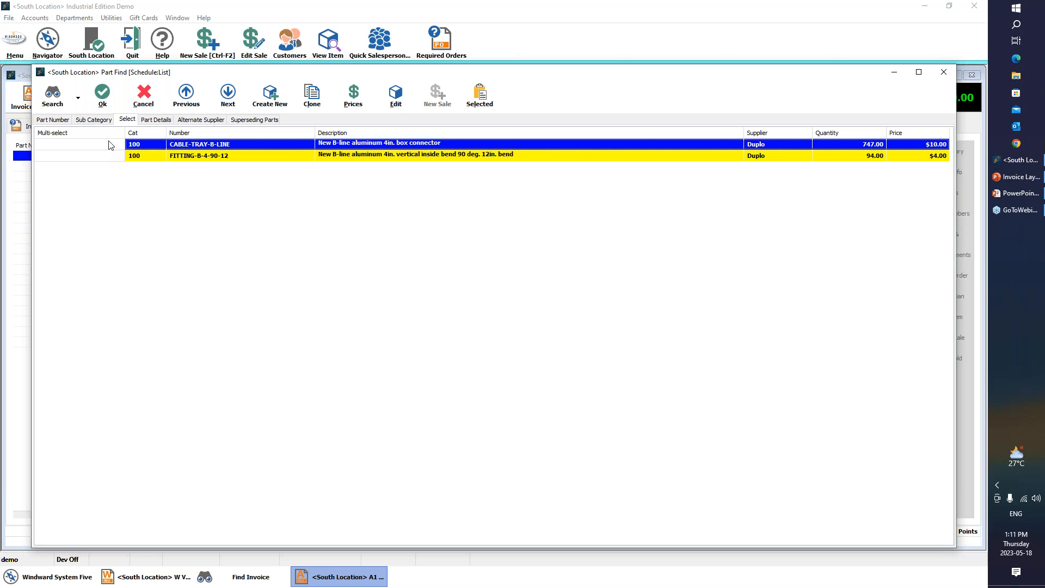
left_click(102, 95)
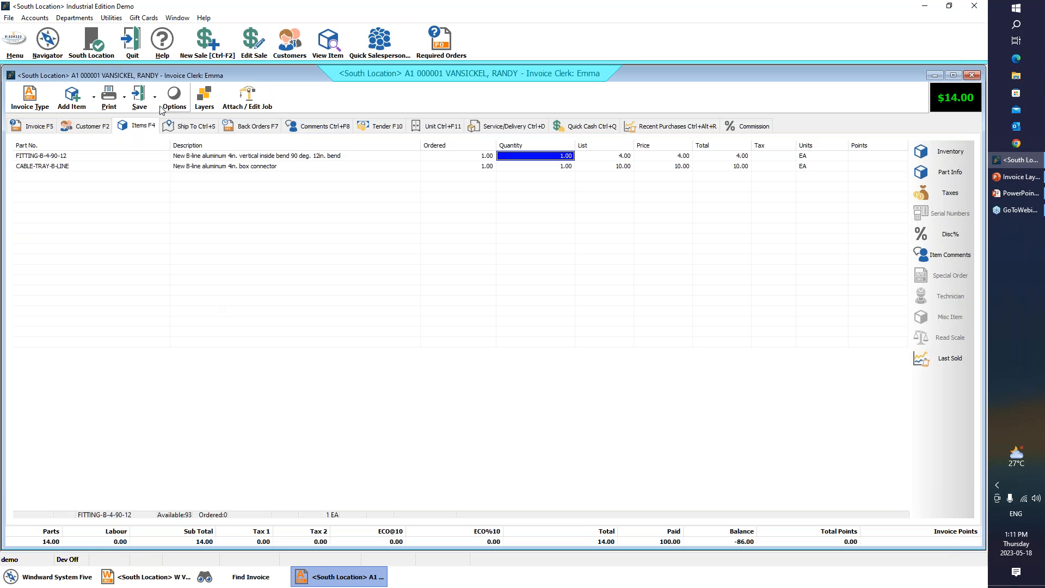
left_click(156, 98)
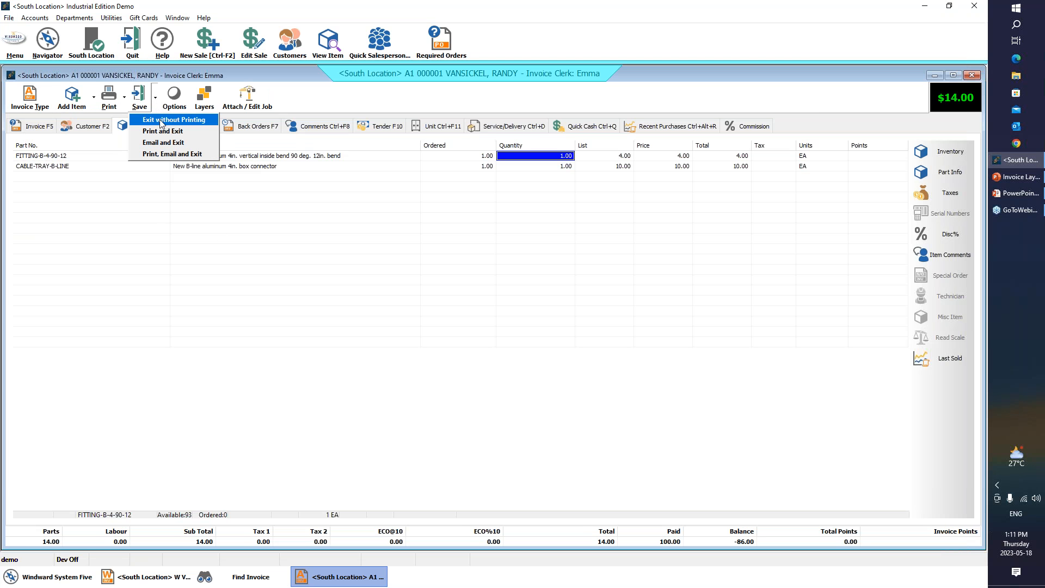
left_click(162, 120)
- Return to the work order's items and import the customer's 14.00 invoice dated 2014-02-19 into a new layer
left_click(148, 571)
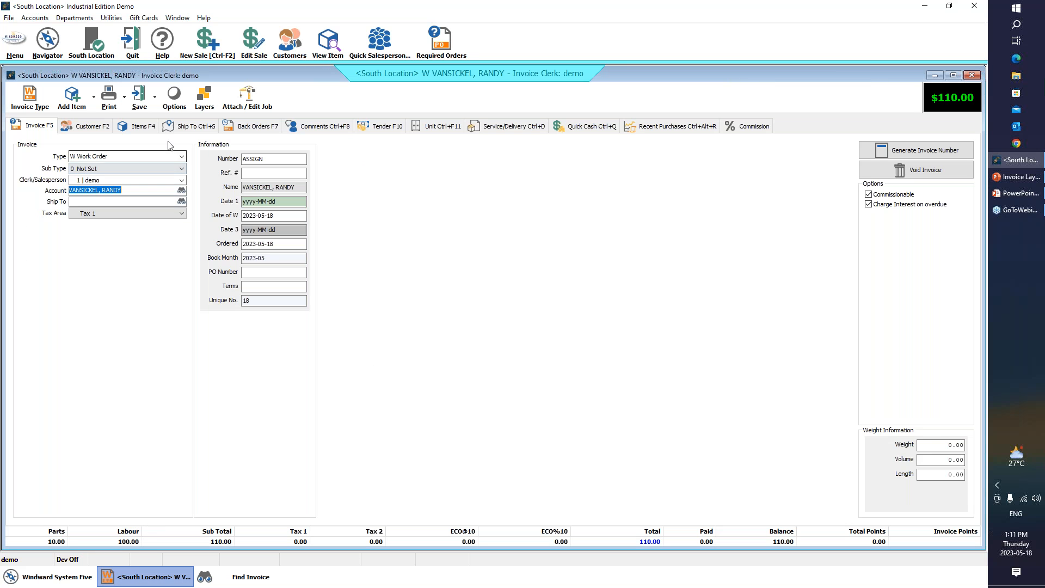
left_click(137, 126)
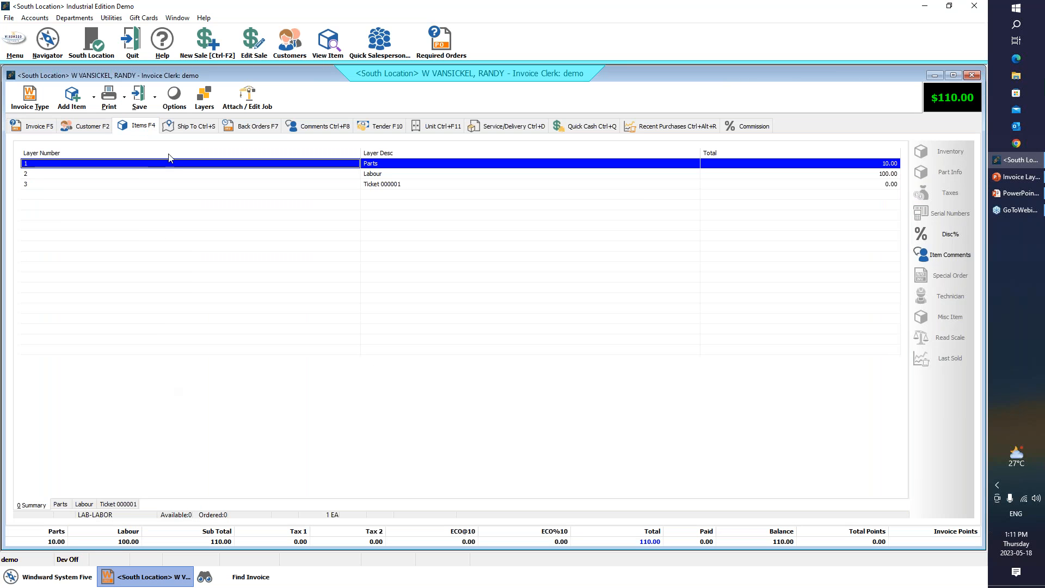
left_click(205, 98)
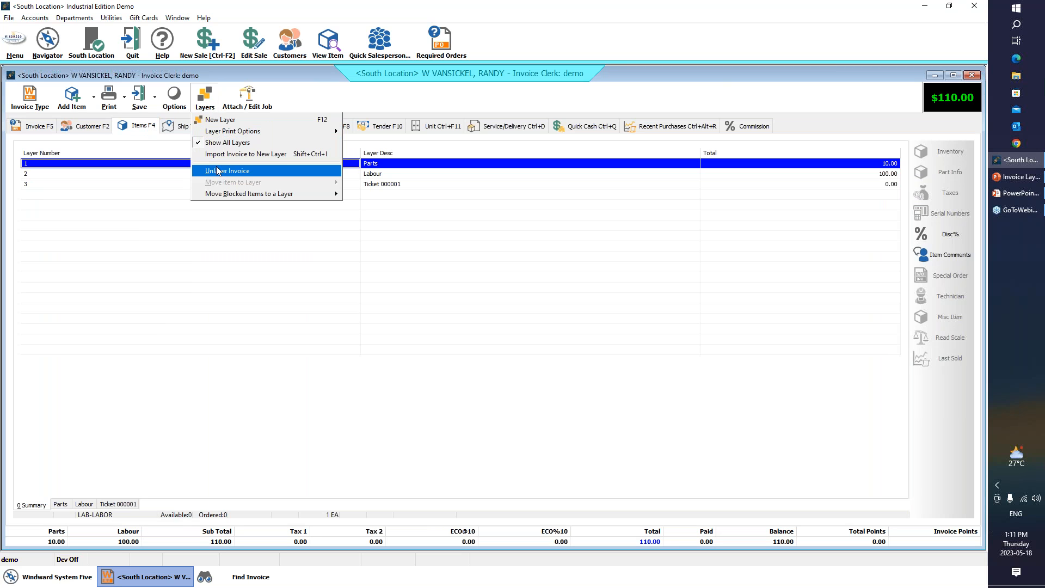
left_click(223, 154)
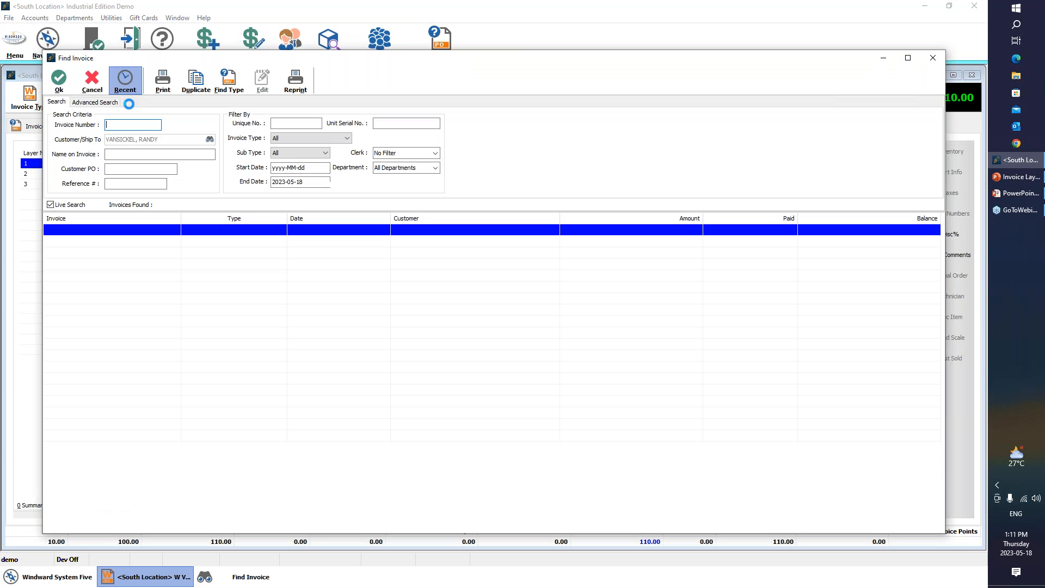
left_click(259, 241)
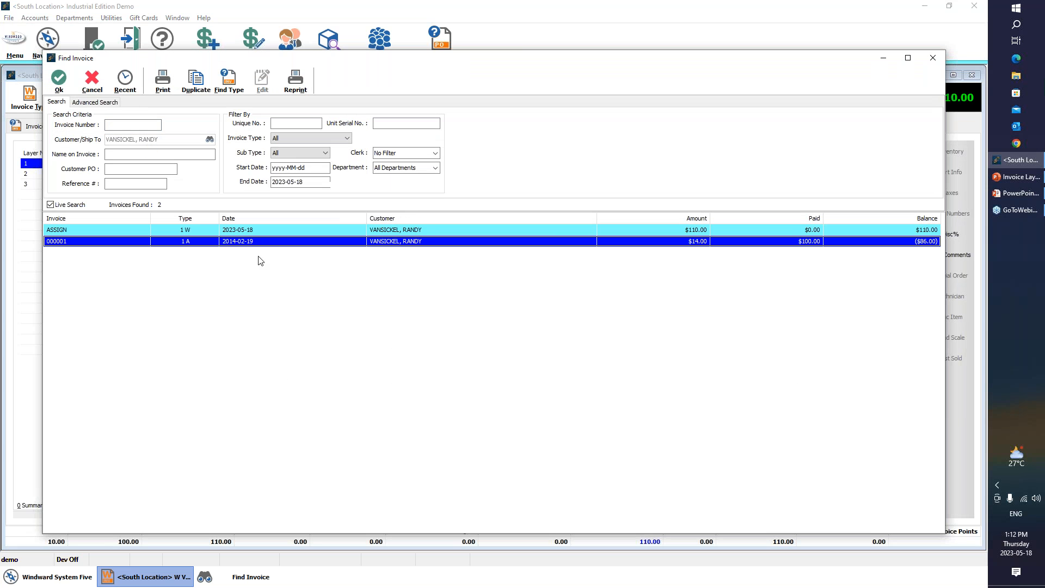
left_click(59, 79)
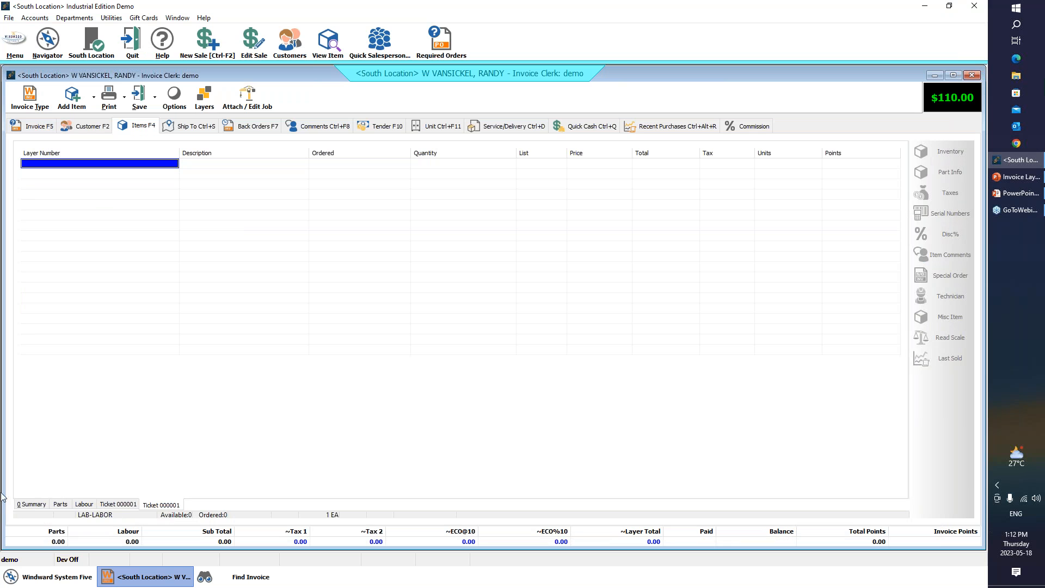
- Check the layer summary and the newly imported layer's items against the original invoice, exiting that invoice without printing
left_click(27, 505)
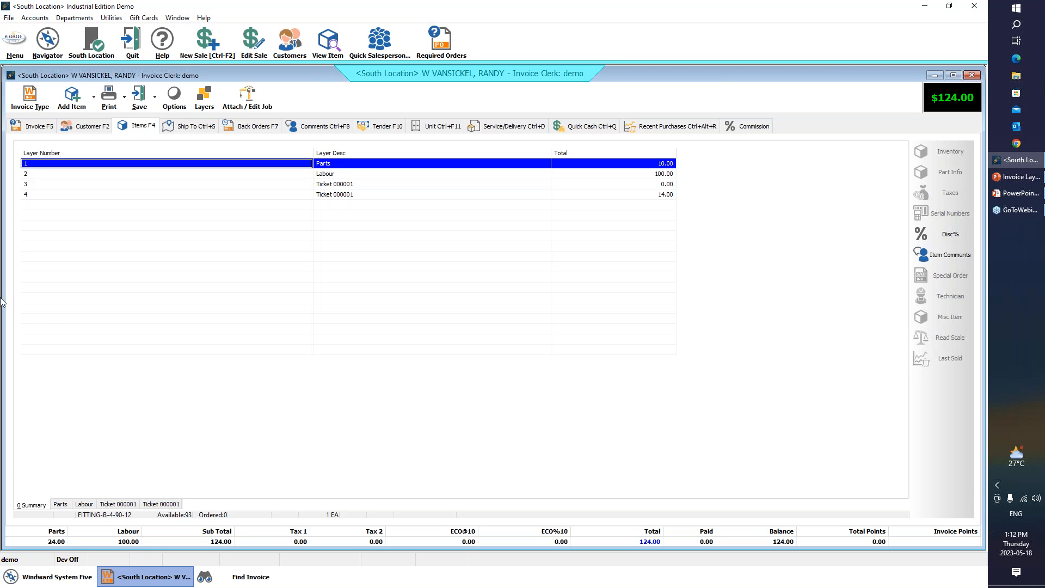
left_click(169, 506)
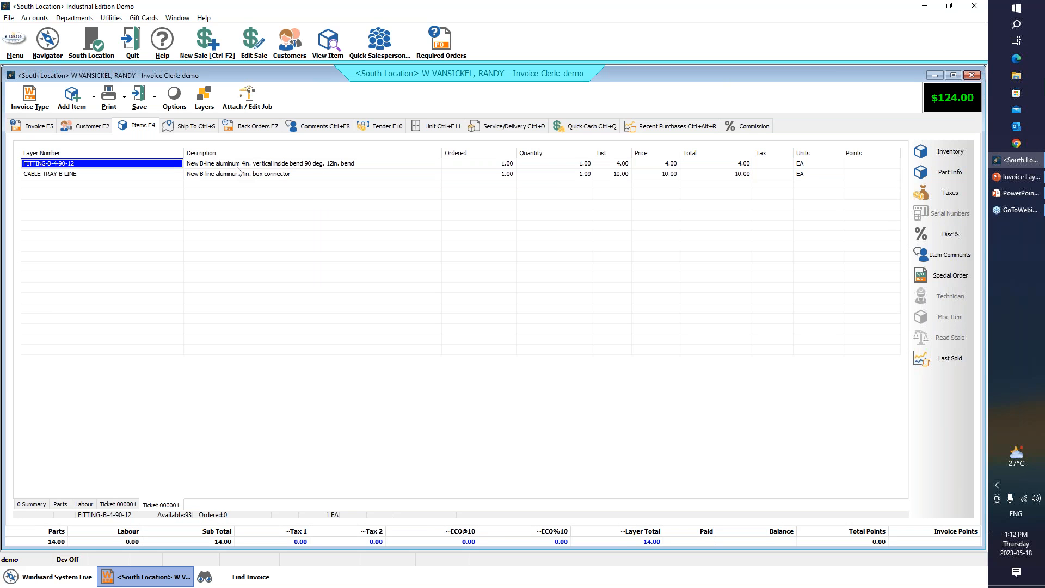
left_click(238, 579)
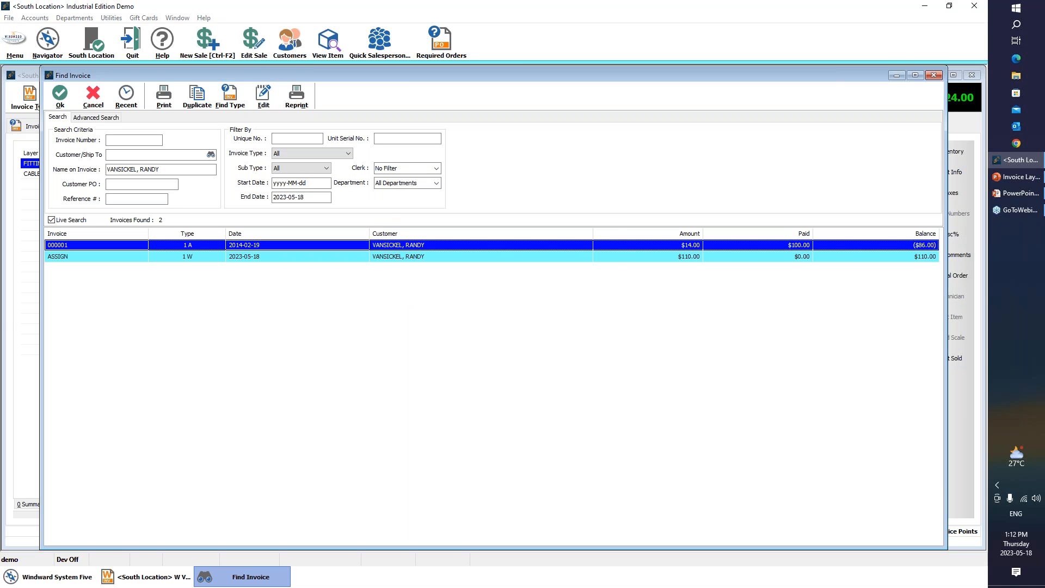
left_click(479, 293)
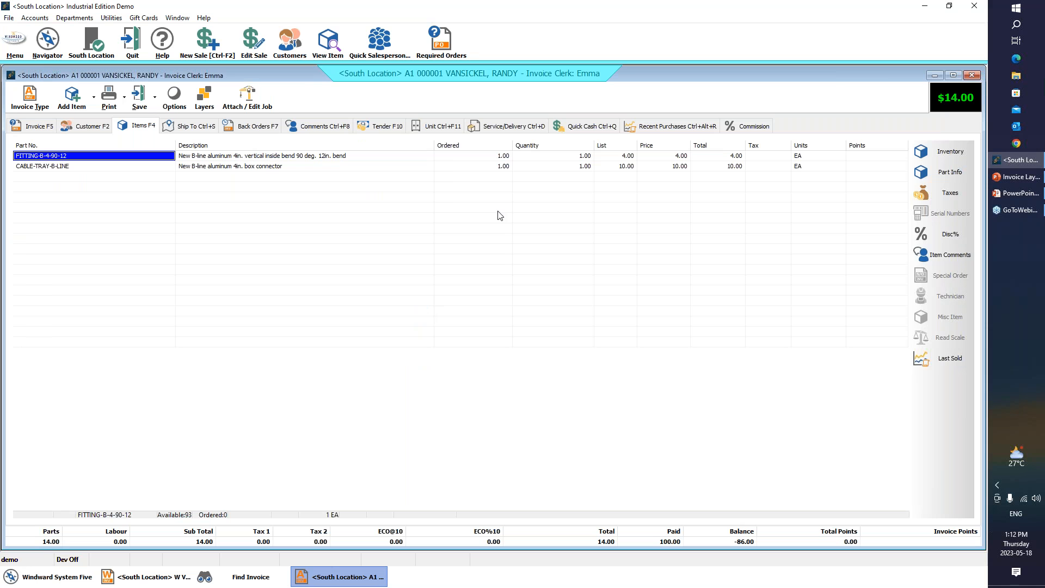
left_click(155, 97)
left_click(153, 120)
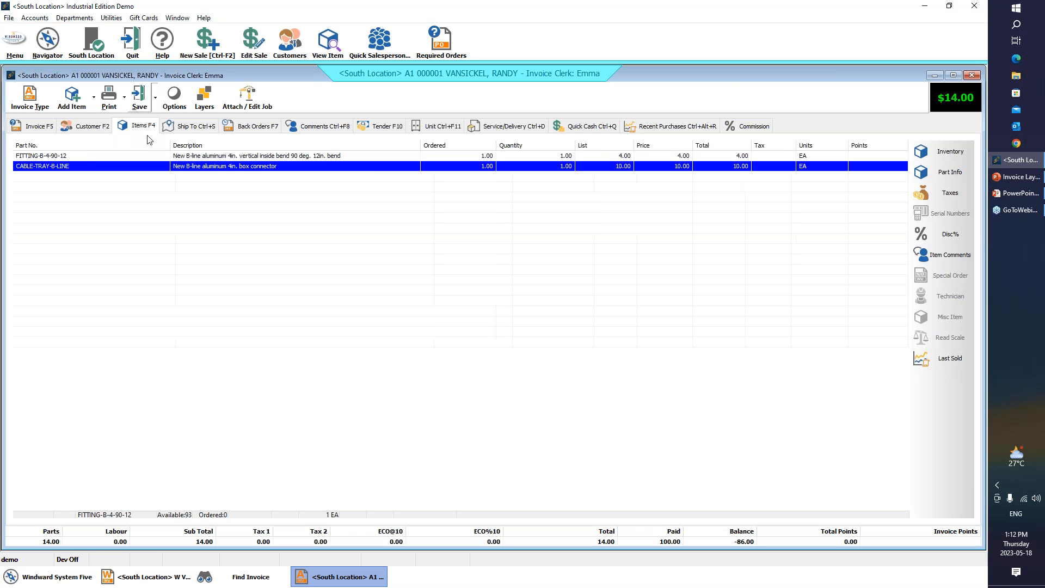
left_click(155, 577)
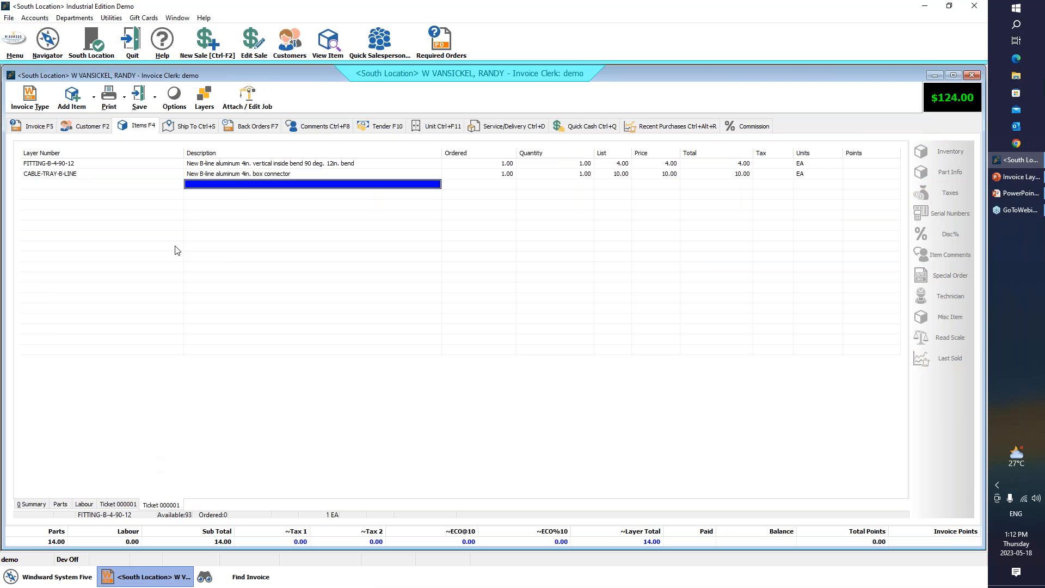
- Unlayer the work order, accepting the loss of its layer information
left_click(84, 505)
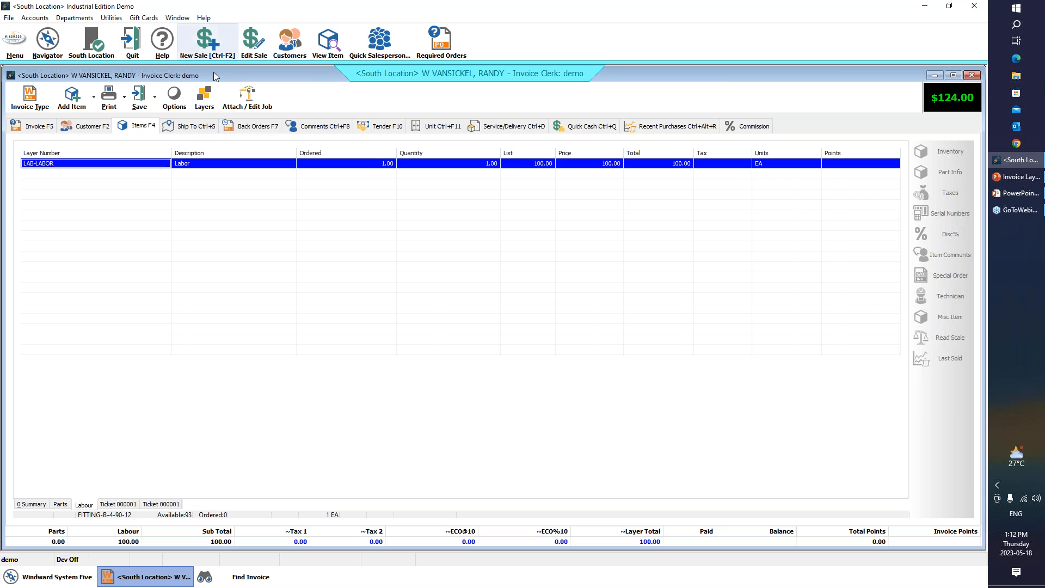
left_click(202, 97)
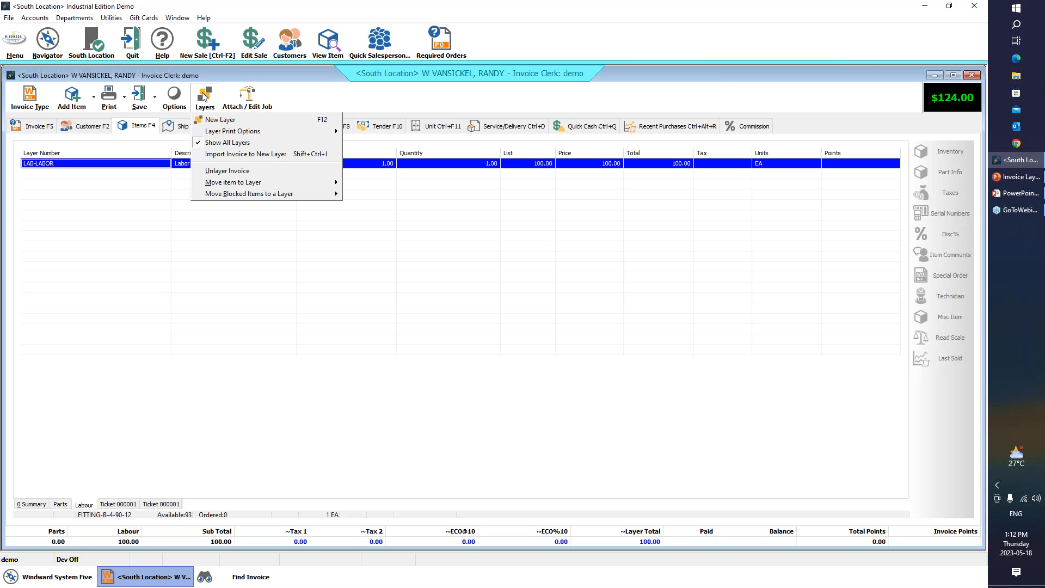
left_click(233, 175)
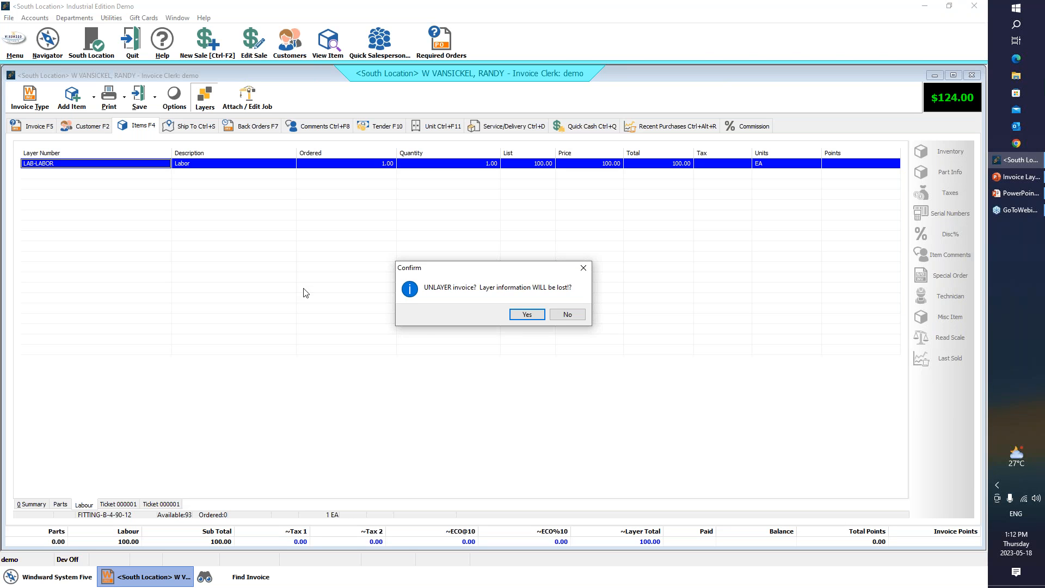
left_click(526, 315)
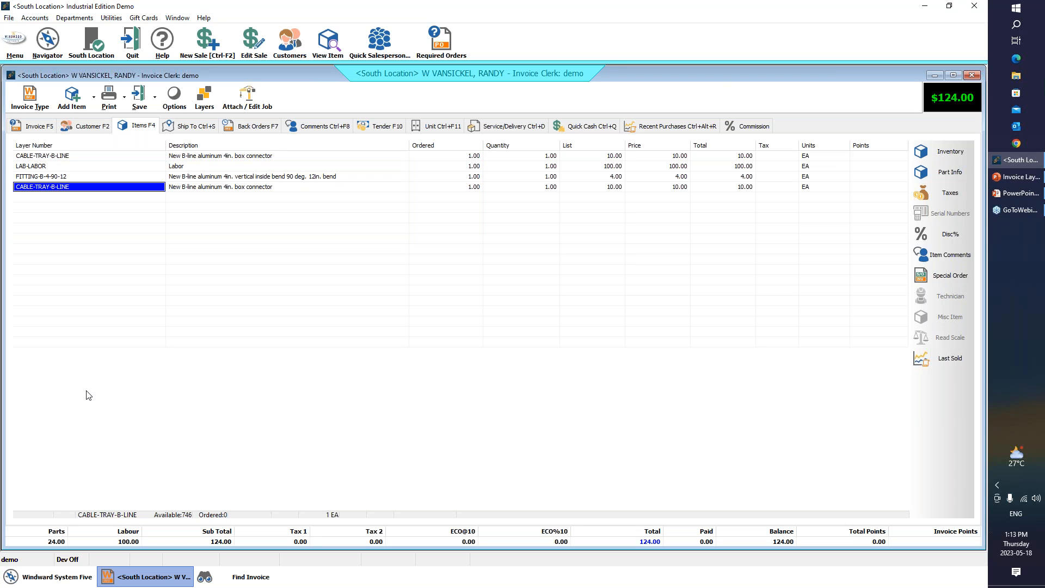
- Select the LAB-LABOR line of the unlayered work order and choose to move the item to a new layer
key("Up")
key("Up")
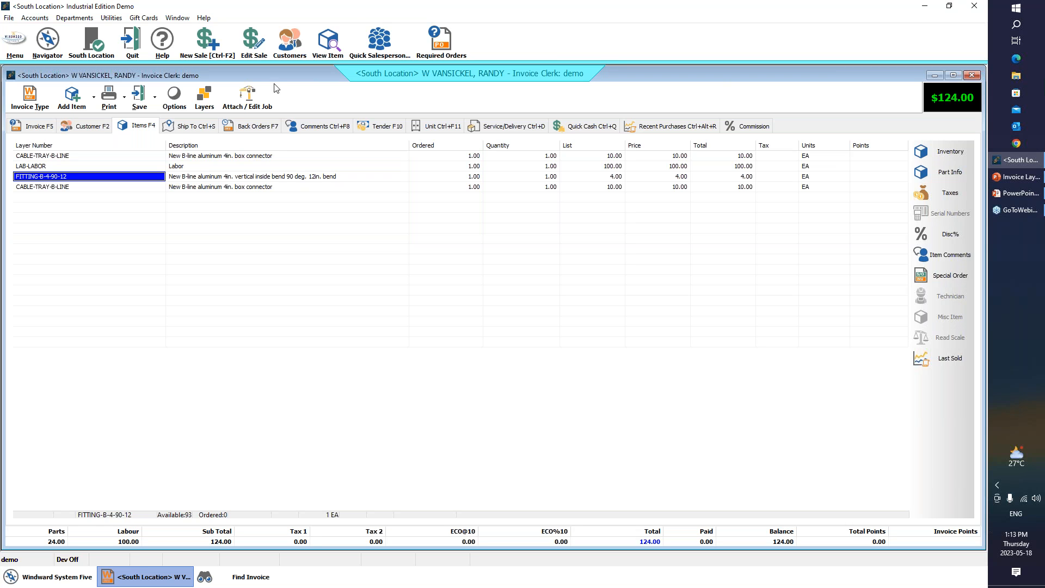
left_click(199, 103)
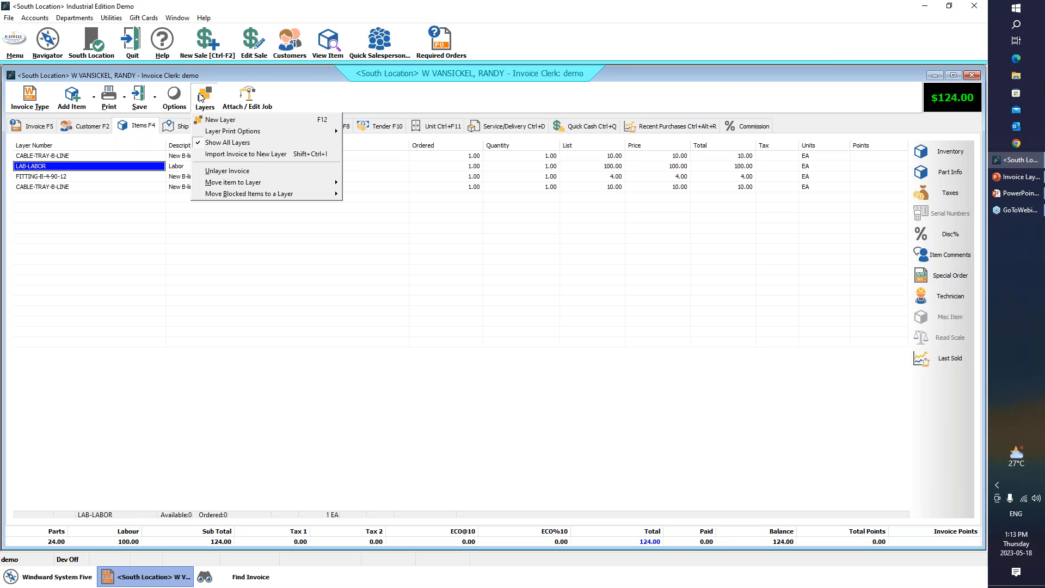
mouse_move(280, 186)
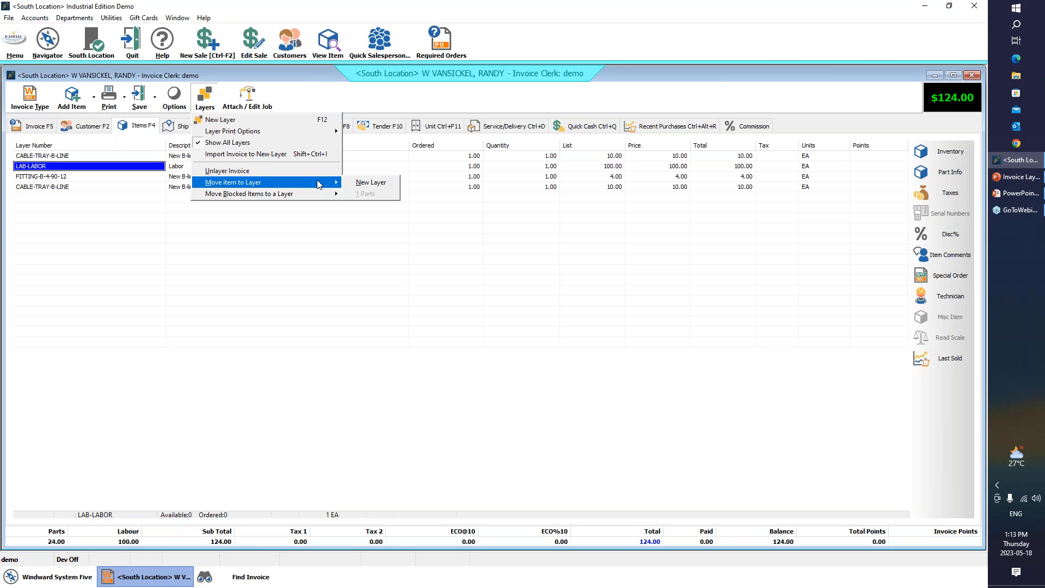
left_click(374, 183)
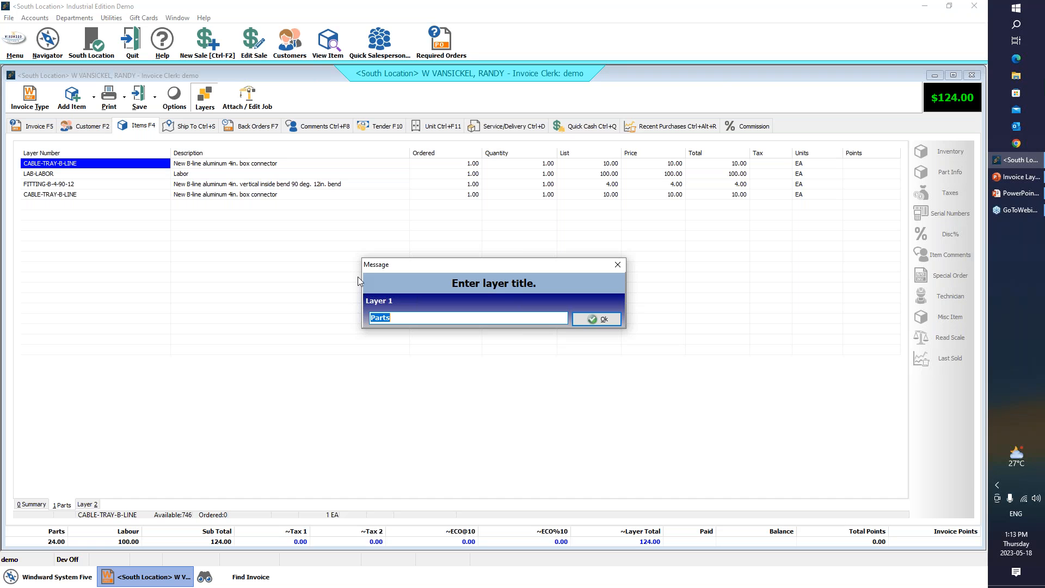
- Title the first layer Labour and the second layer Parts, and check the items in both layers
key("BackSpace")
type("labour")
key("BackSpace")
key("BackSpace")
key("BackSpace")
key("BackSpace")
key("BackSpace")
key("BackSpace")
type("Labour")
left_click(606, 322)
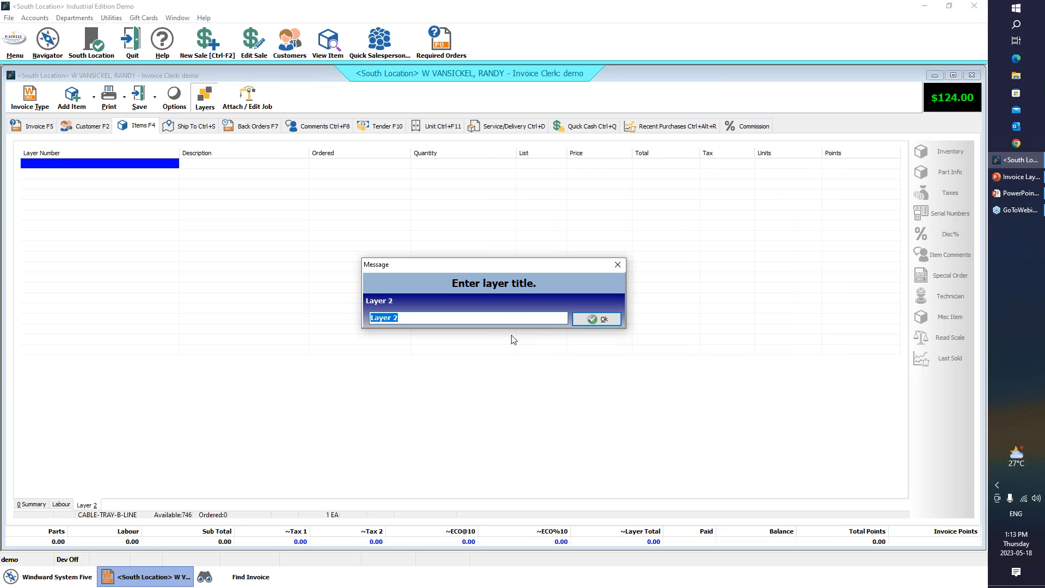
type("Parts")
left_click(604, 321)
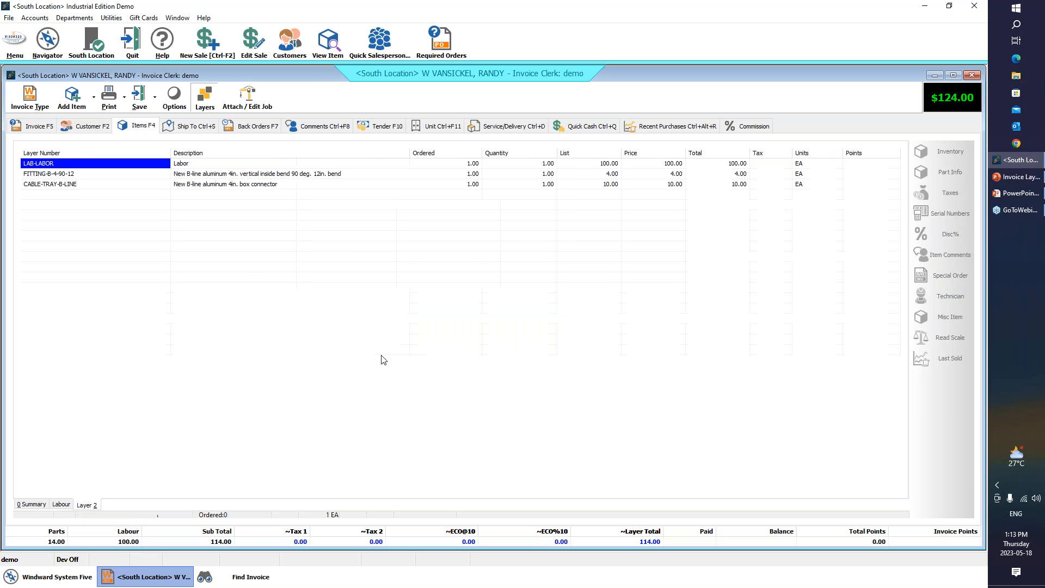
left_click(85, 504)
left_click(63, 506)
left_click(82, 506)
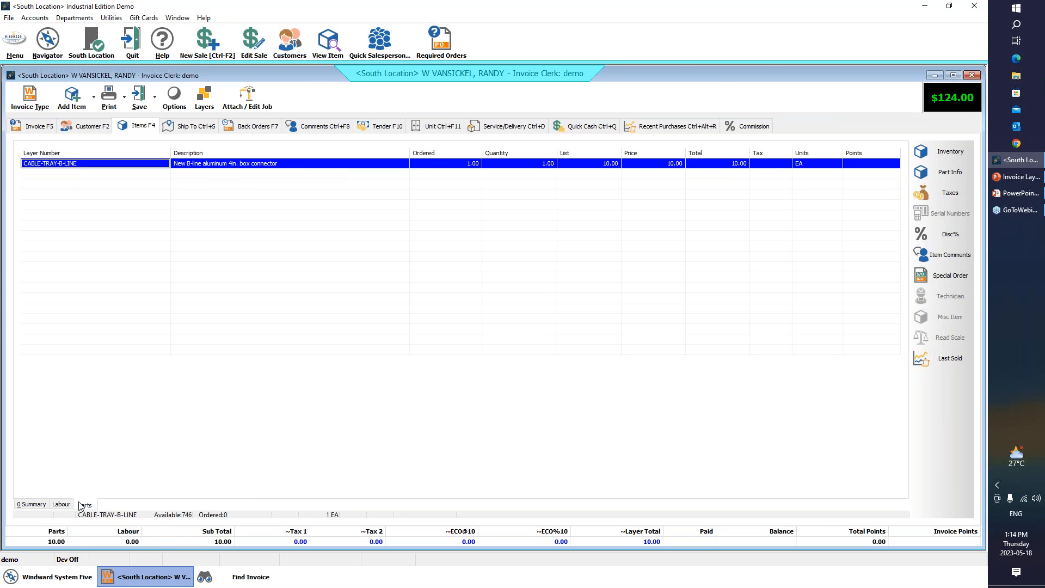
- In the Labour layer, block the FITTING-B-4-90-12 and CABLE-TRAY-B-LINE items
left_click(70, 506)
left_click(65, 225)
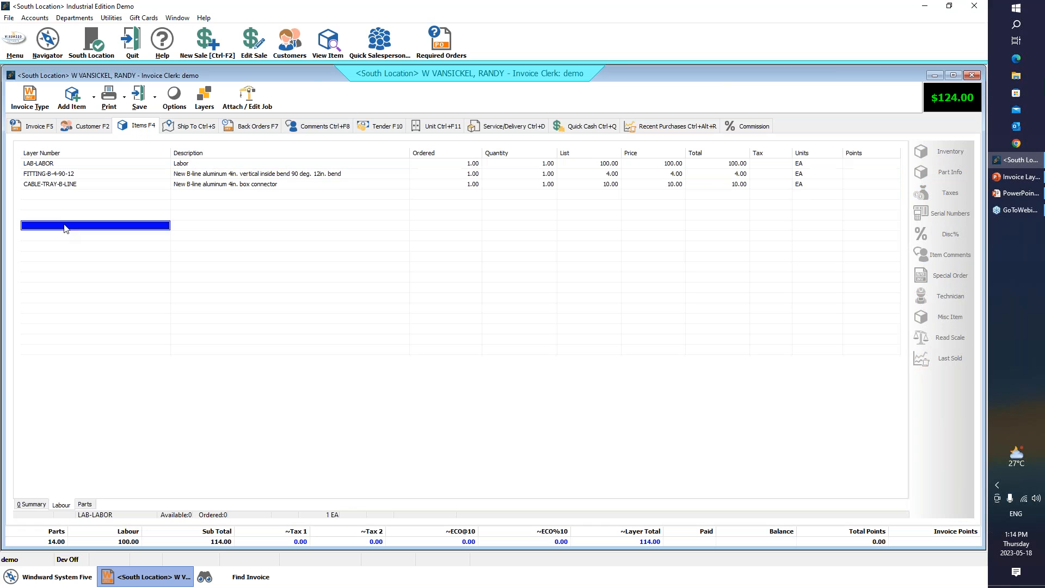
left_click(74, 175)
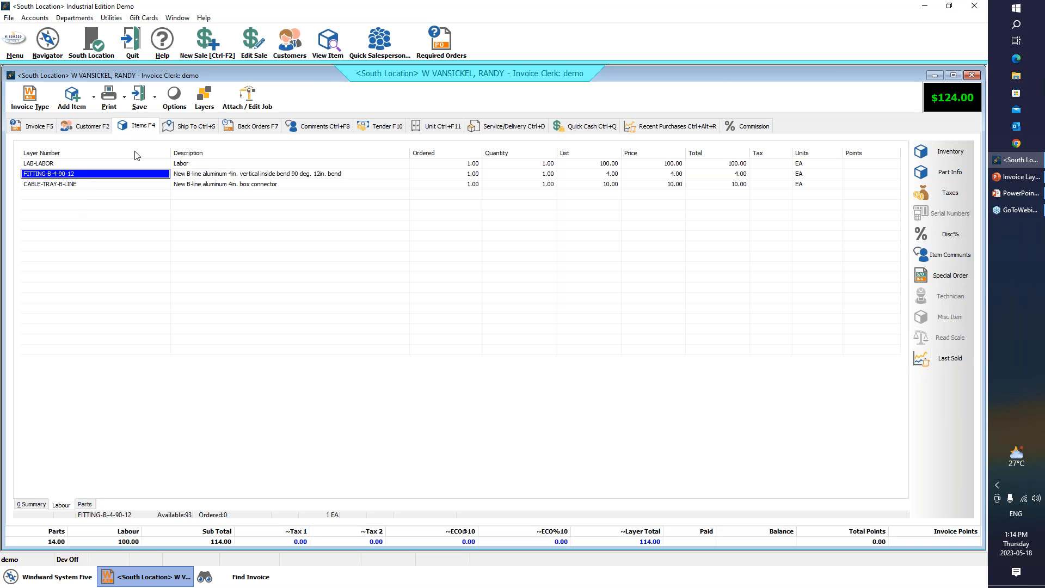
left_click(175, 96)
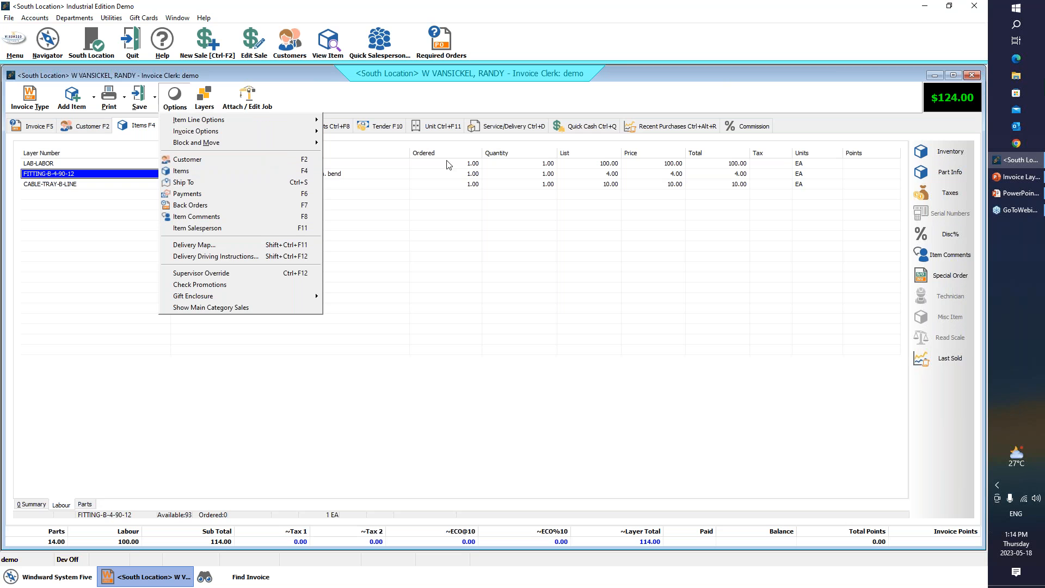
mouse_move(289, 140)
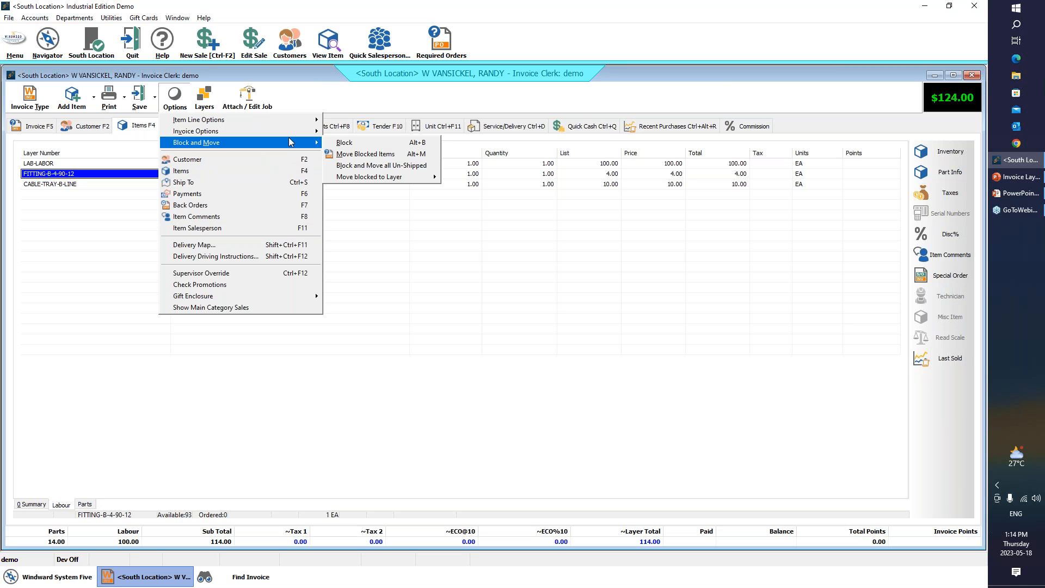
left_click(351, 142)
left_click(103, 185)
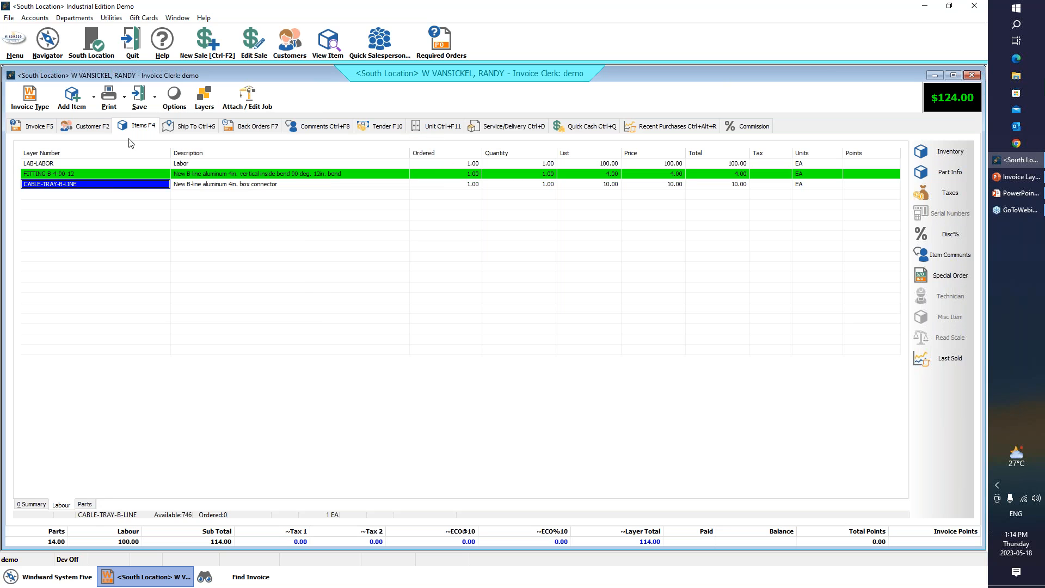
left_click(172, 97)
mouse_move(210, 143)
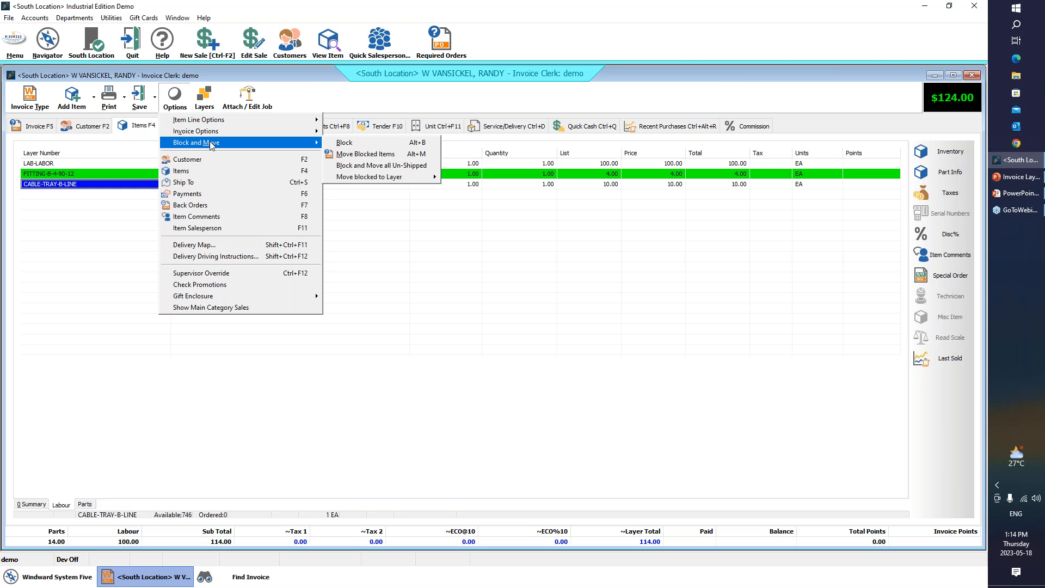
left_click(345, 144)
left_click(230, 268)
- Move the blocked items to the Parts layer and check the contents of the Parts and Labour layers
left_click(207, 98)
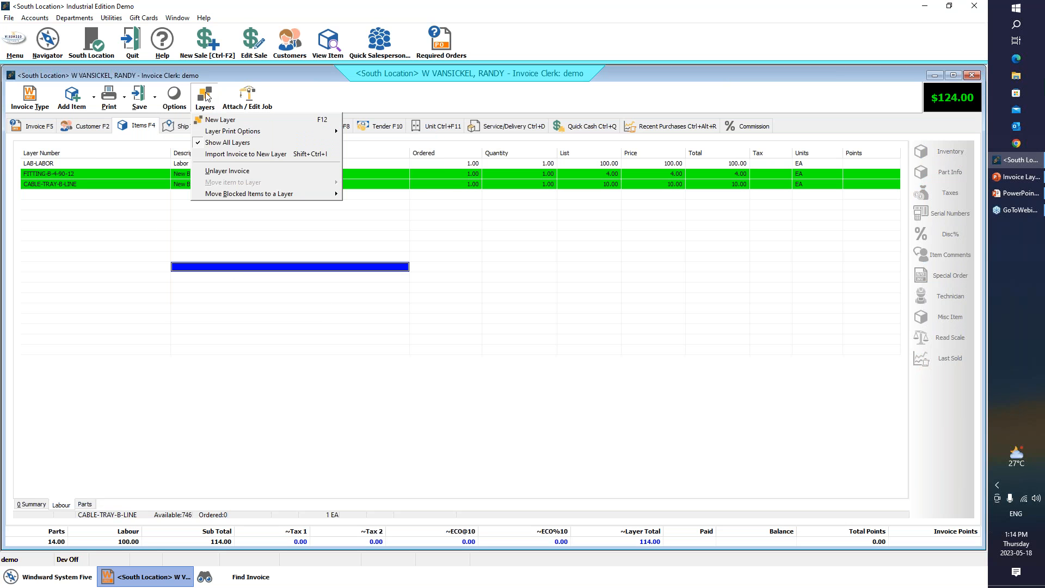
mouse_move(313, 194)
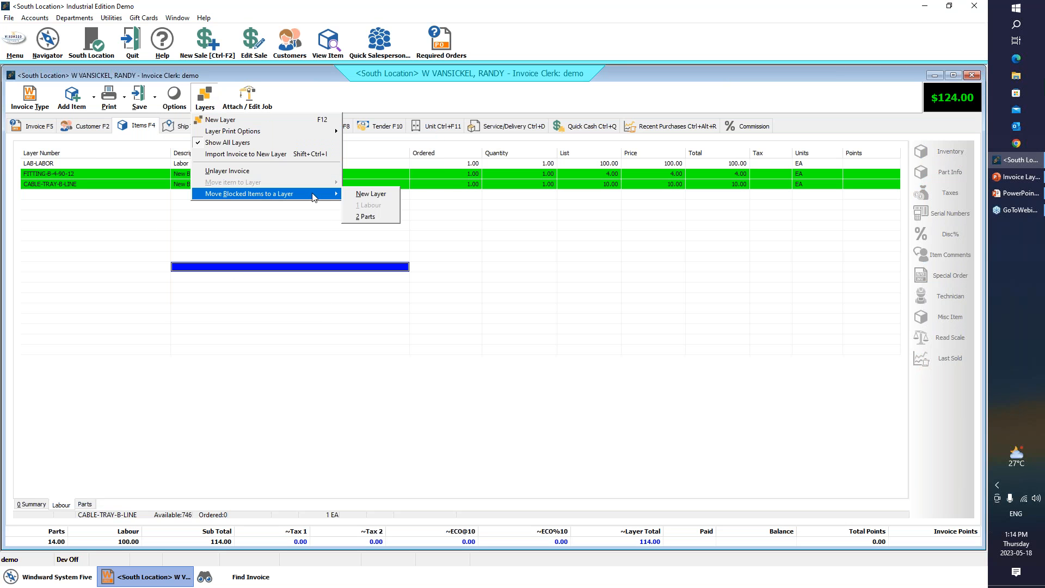
left_click(368, 217)
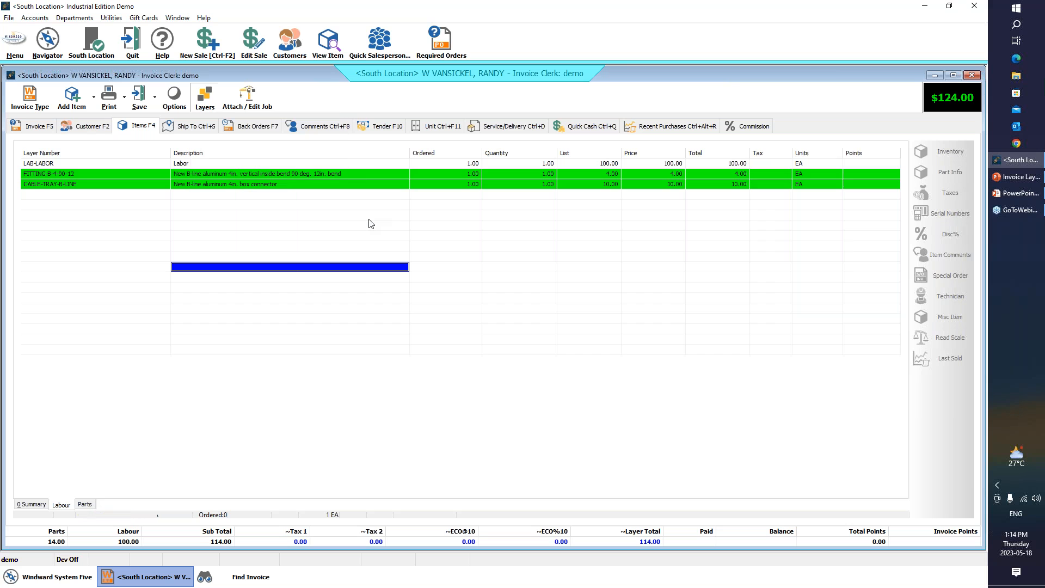
left_click(84, 505)
left_click(127, 247)
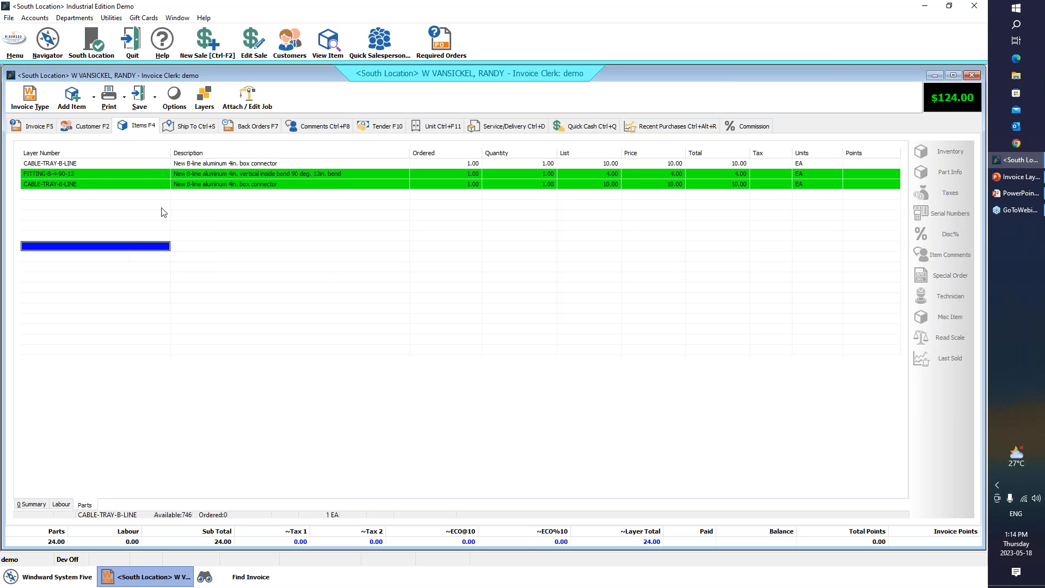
left_click(55, 504)
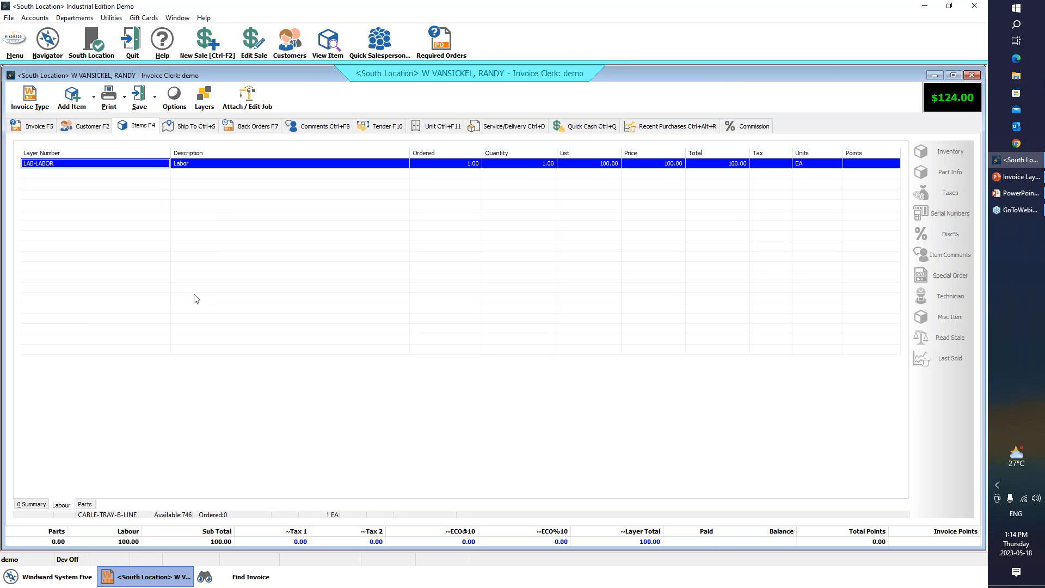
left_click(202, 98)
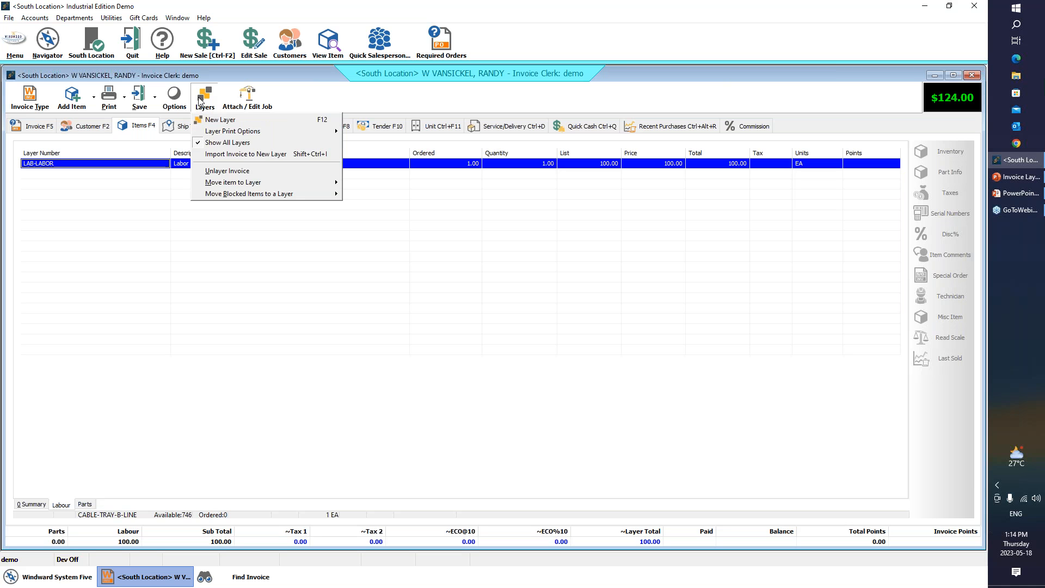
left_click(305, 308)
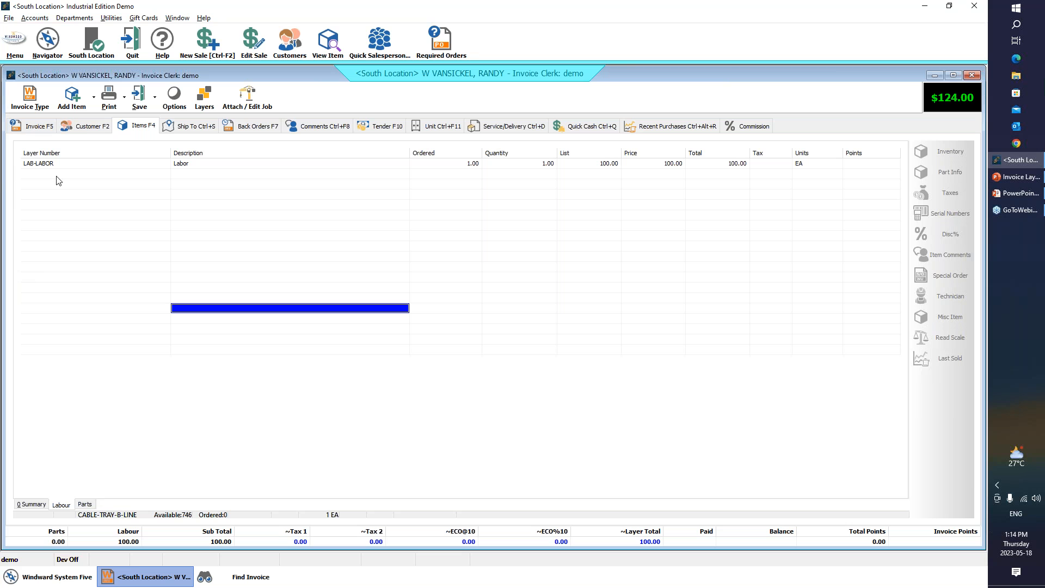
- Switch to the Invoice Layers slide show in PowerPoint
key("alt+Tab")
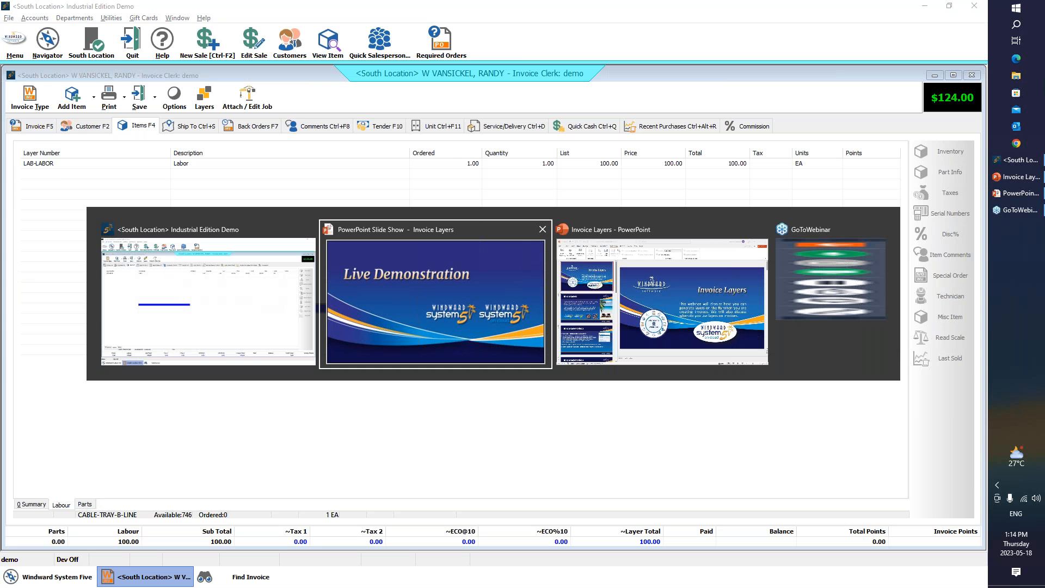
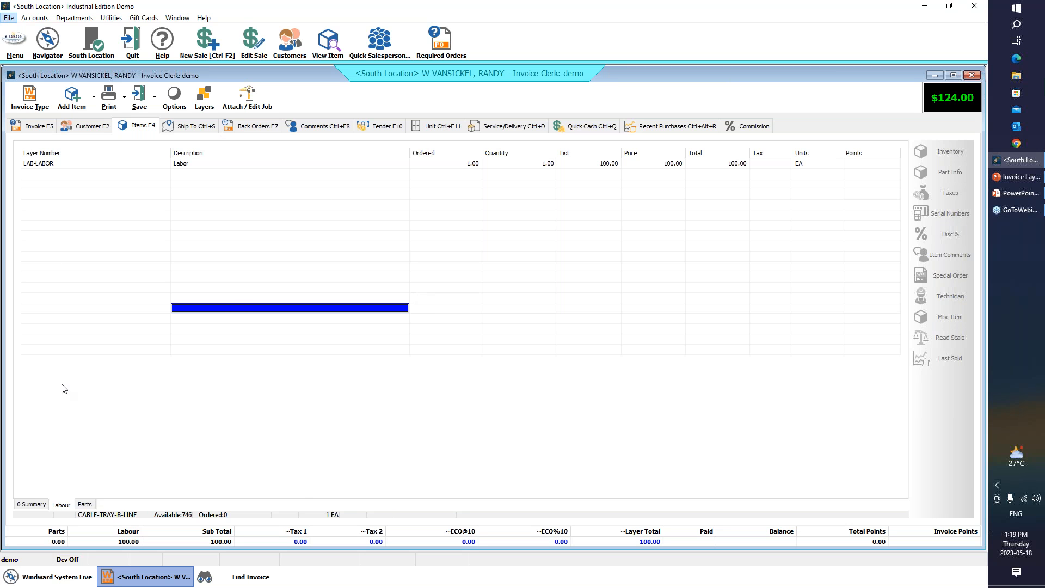
- Check the items in the Parts layer and the payment methods available for tendering the work order
left_click(84, 504)
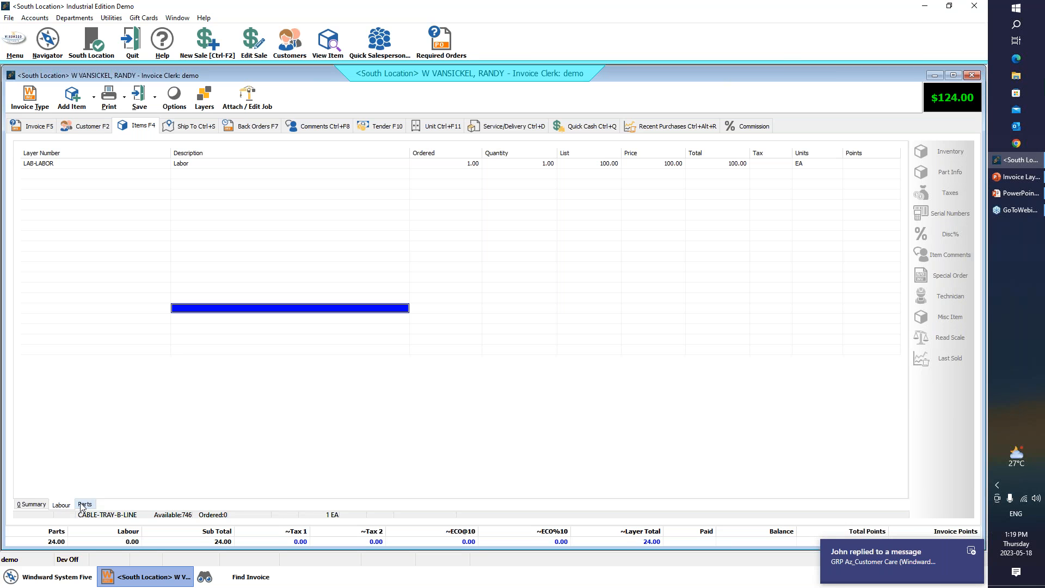
left_click(359, 301)
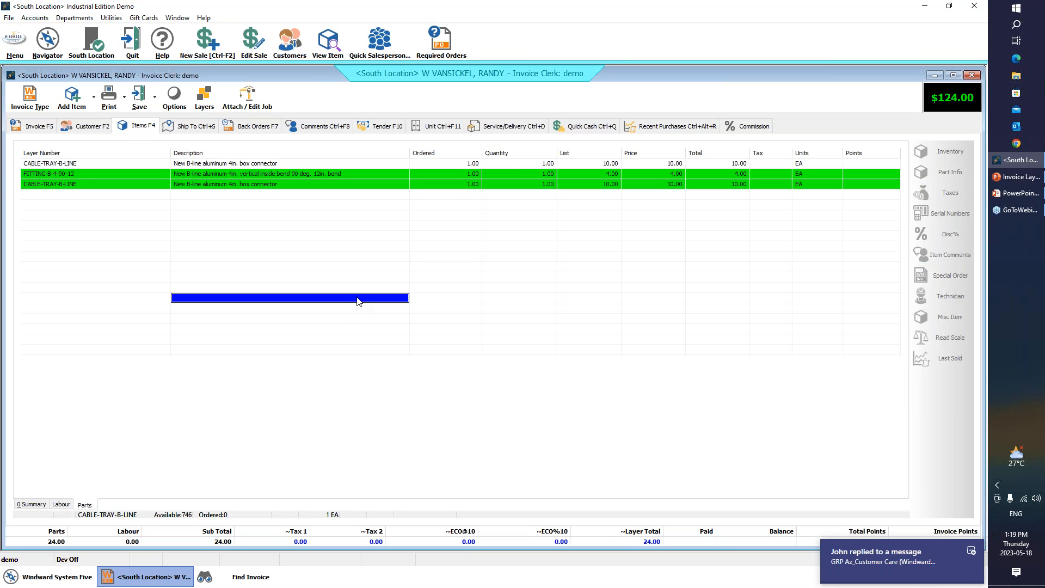
left_click(380, 126)
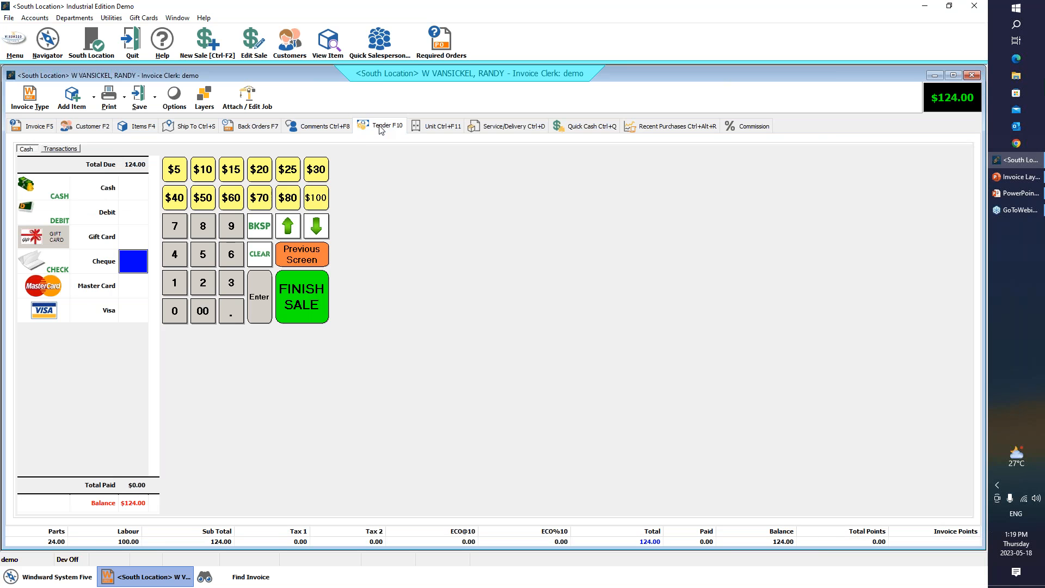
left_click(122, 188)
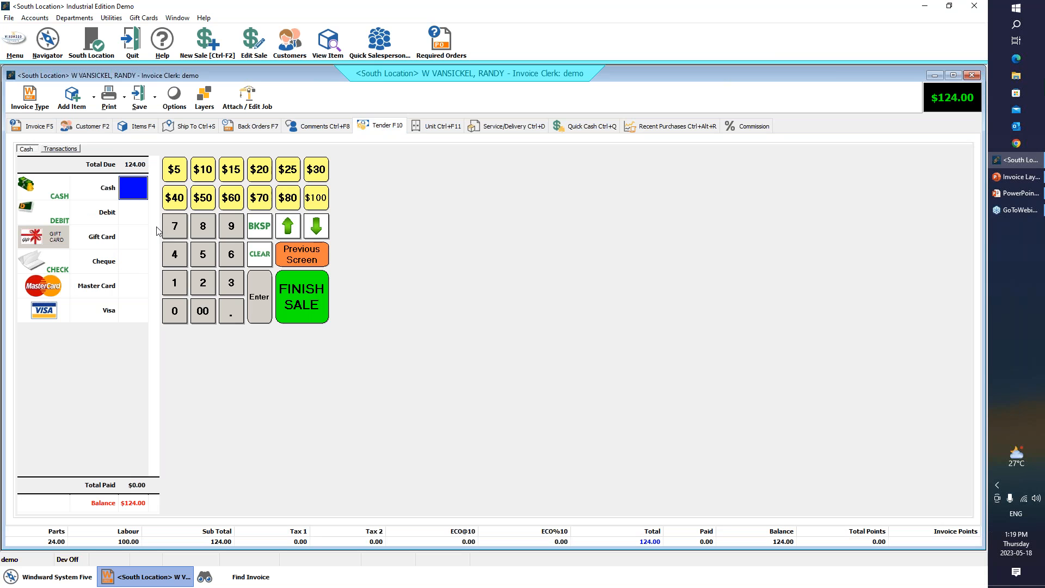
left_click(136, 127)
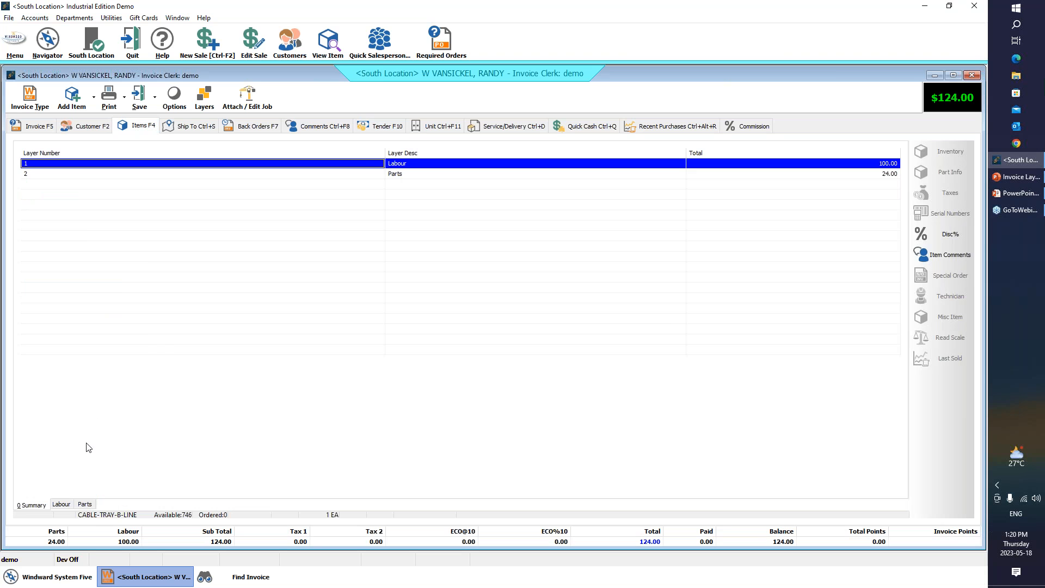
- From the Parts layer, go to the work order's tender and enter a cash payment of $24
left_click(86, 504)
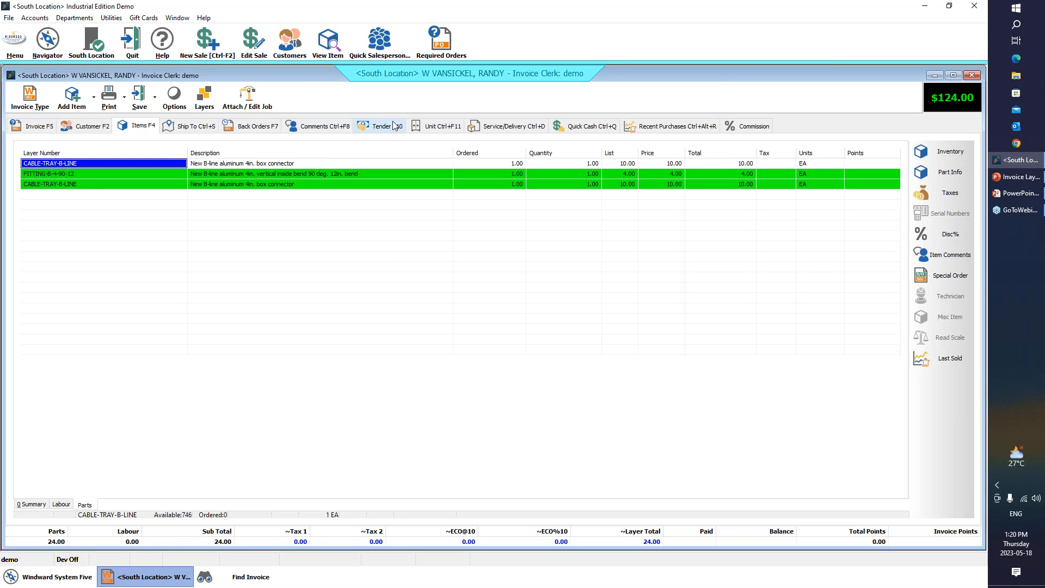
left_click(387, 126)
left_click(139, 195)
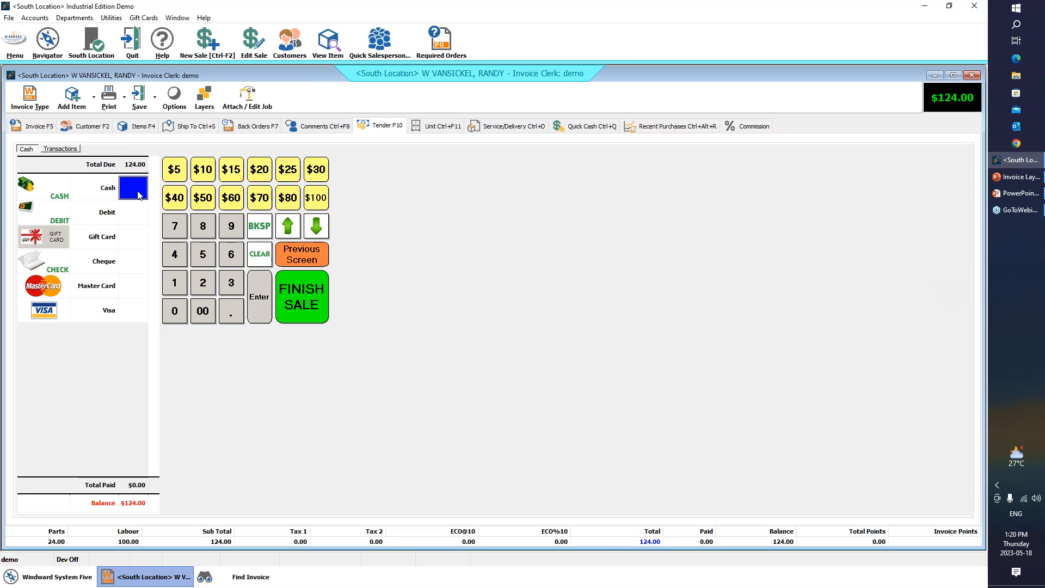
type("24")
key("Return")
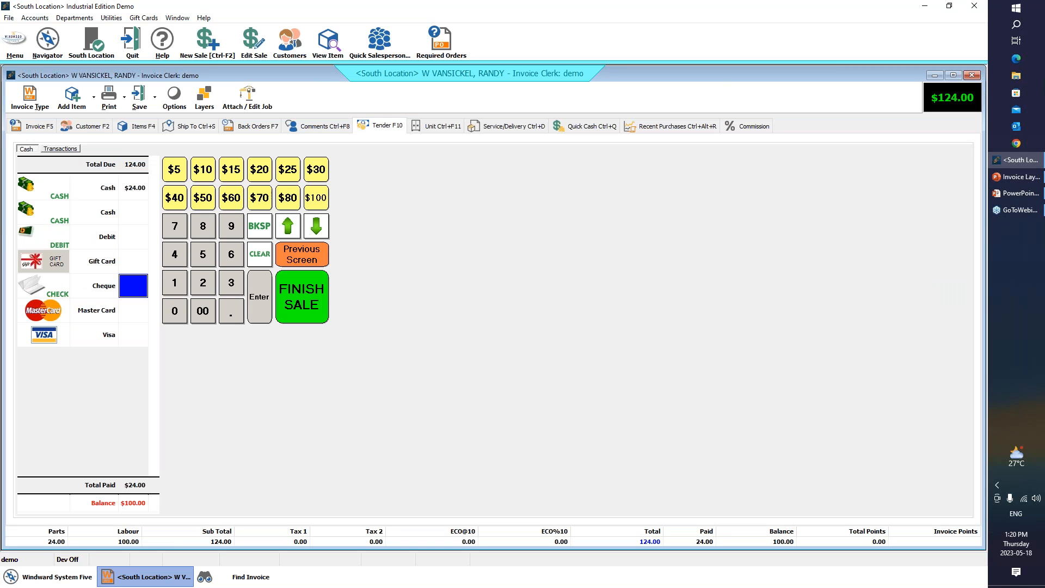
- Review the layer summary and the items in the Labour and Parts layers
left_click(139, 128)
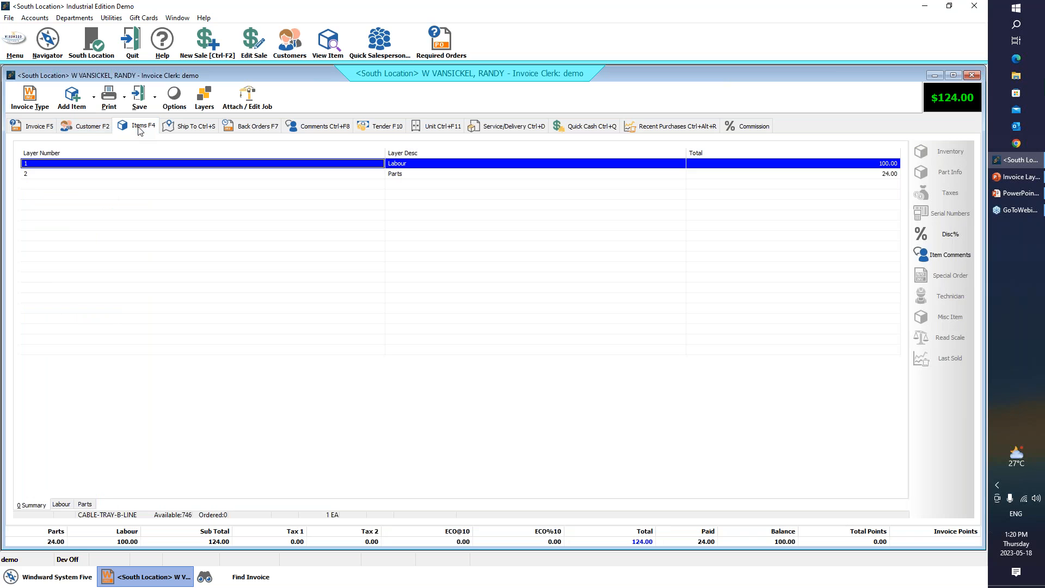
left_click(122, 174)
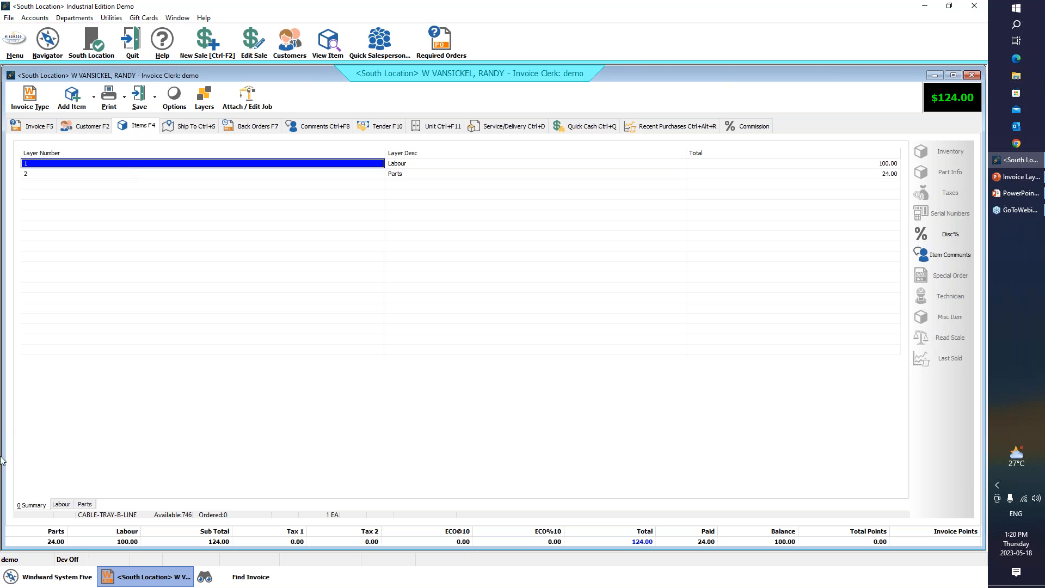
left_click(61, 505)
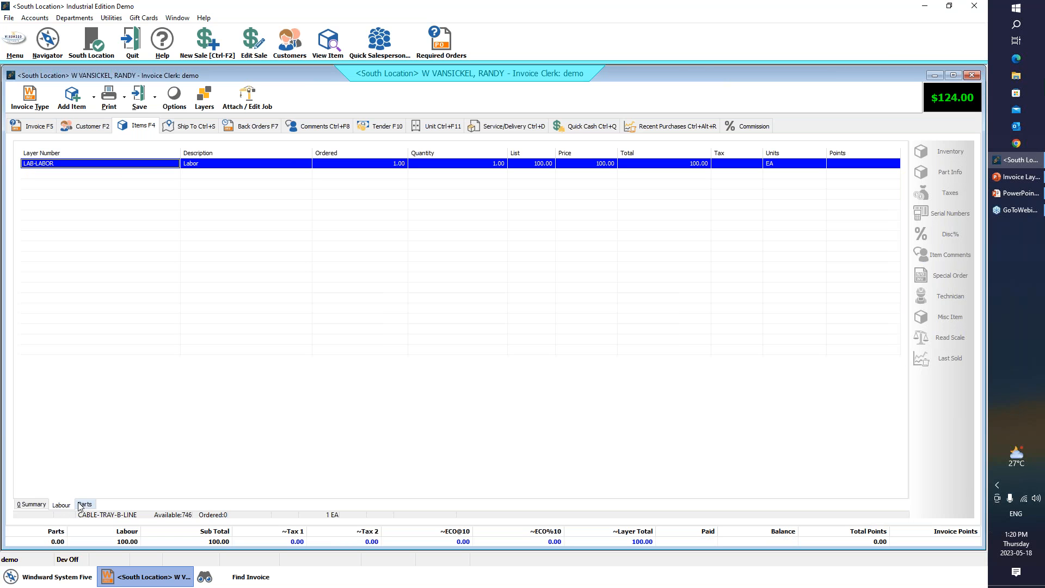
left_click(85, 505)
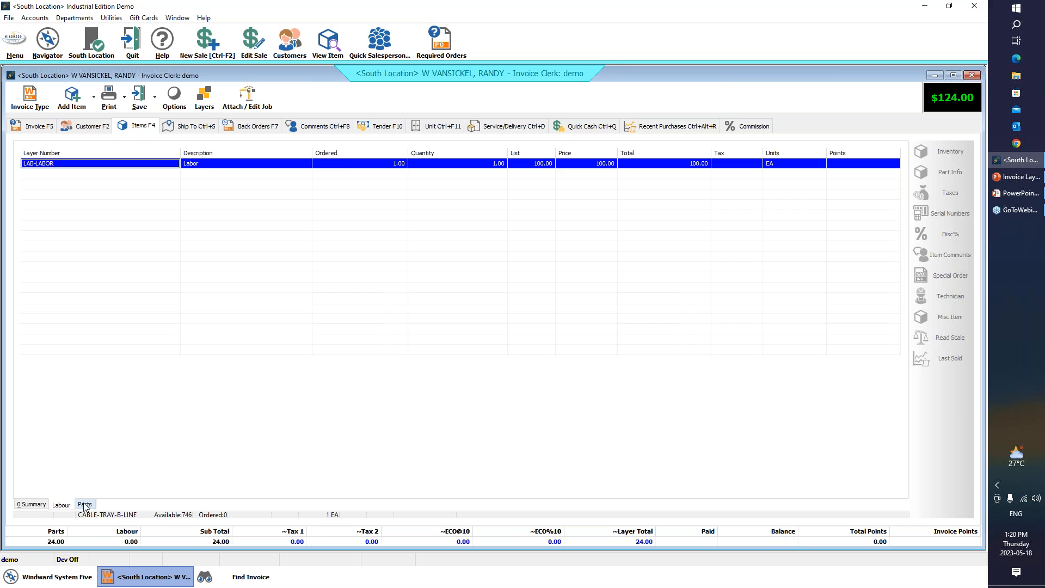
left_click(31, 506)
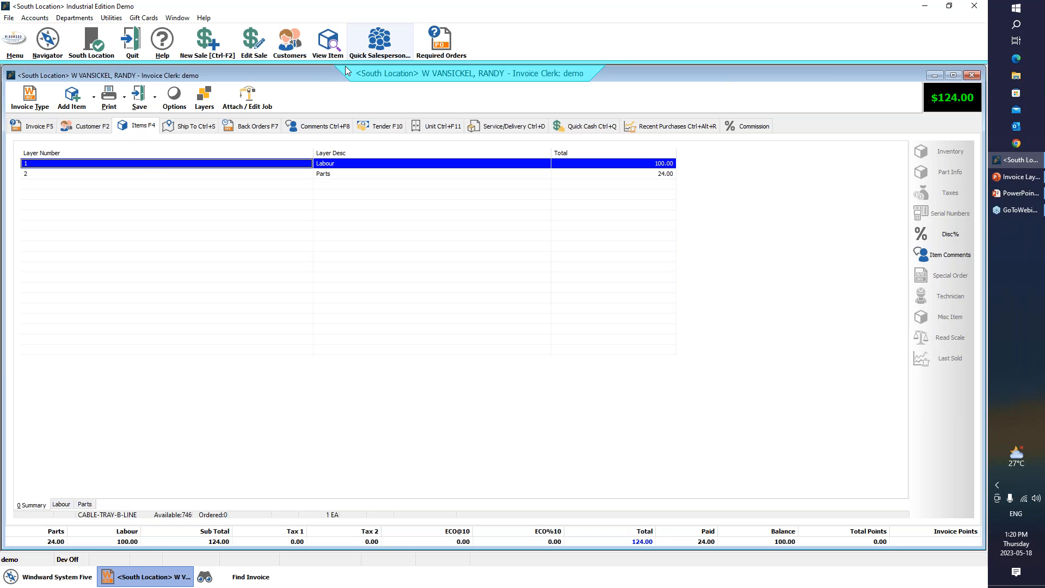
- Check the tendered payment and the work order's header details, and return to the Labour layer and layer summary
left_click(388, 127)
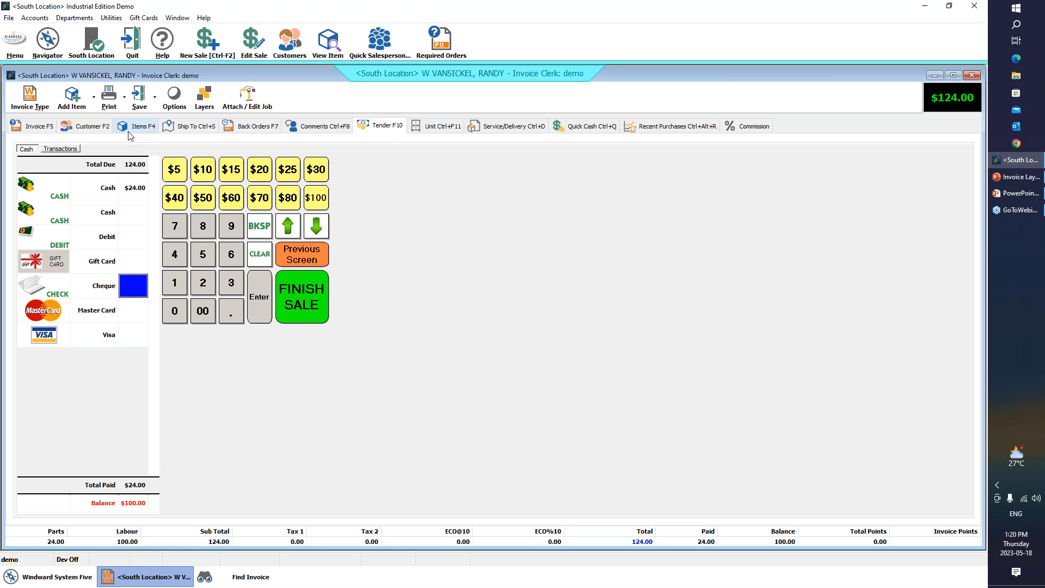
left_click(34, 126)
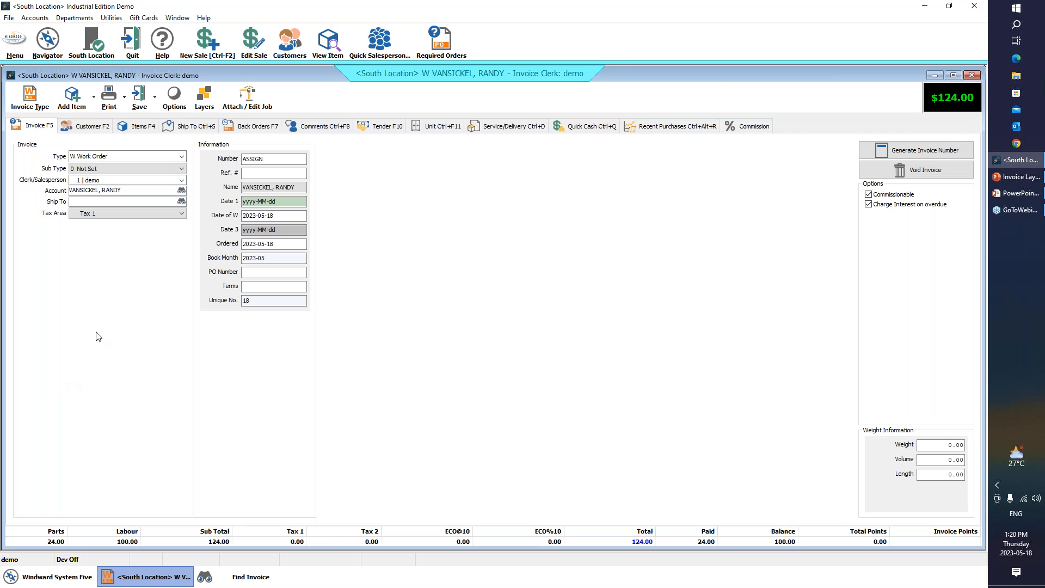
left_click(141, 127)
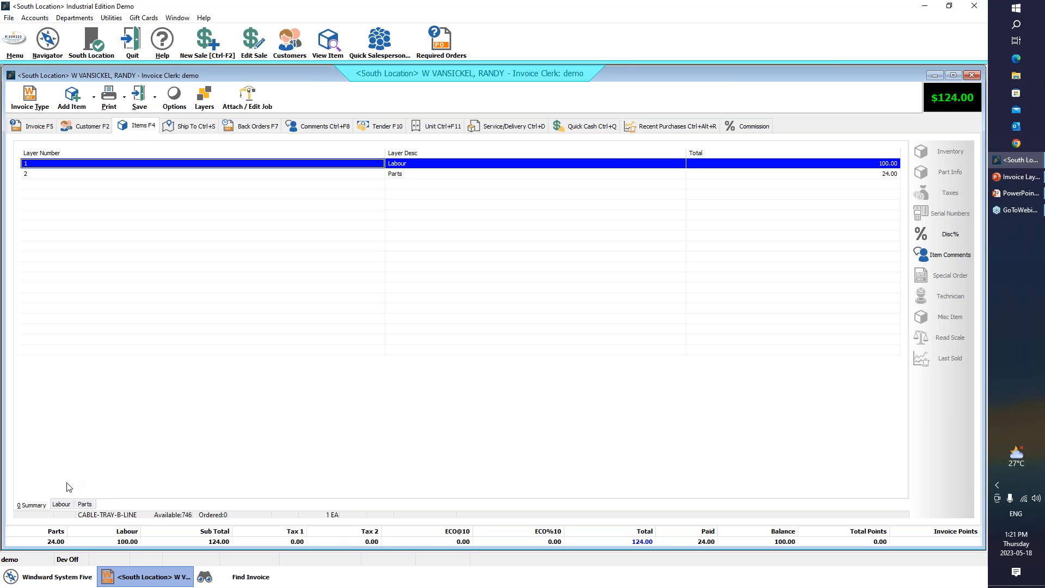
left_click(62, 505)
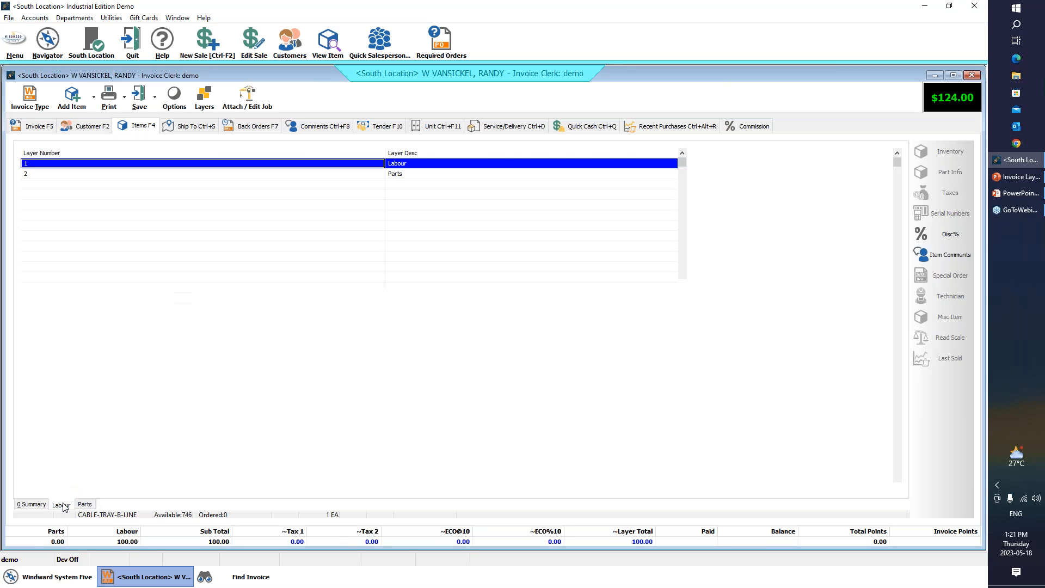
left_click(31, 505)
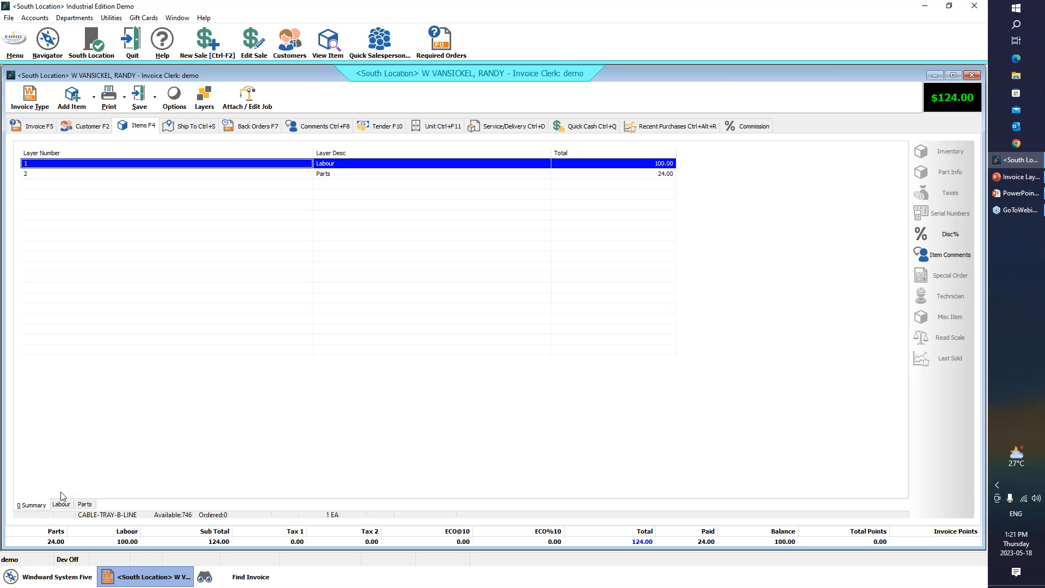
- Look over the available layer commands and compare the summary with the Labour and Parts layers
left_click(205, 97)
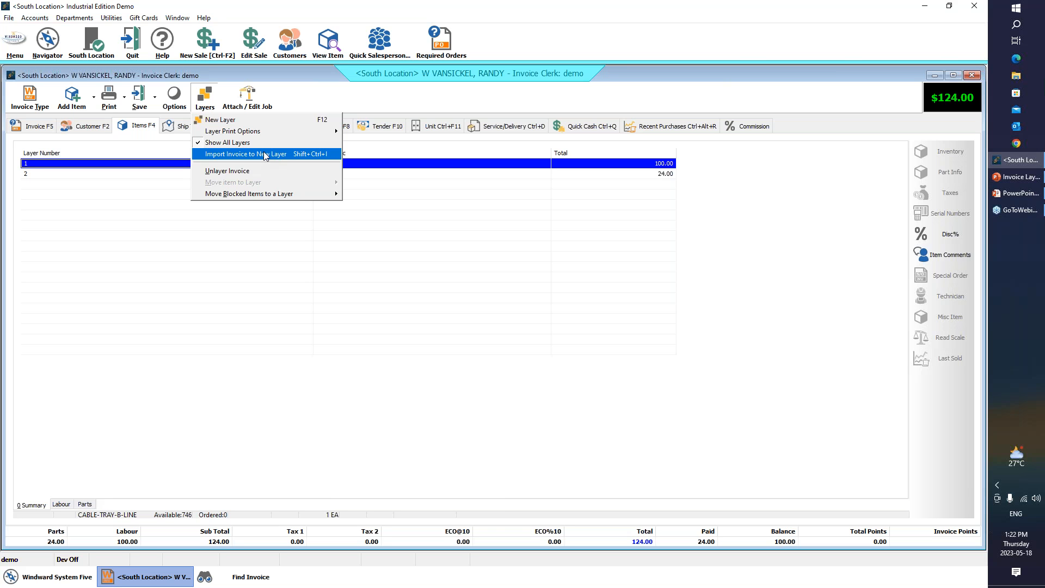
left_click(166, 281)
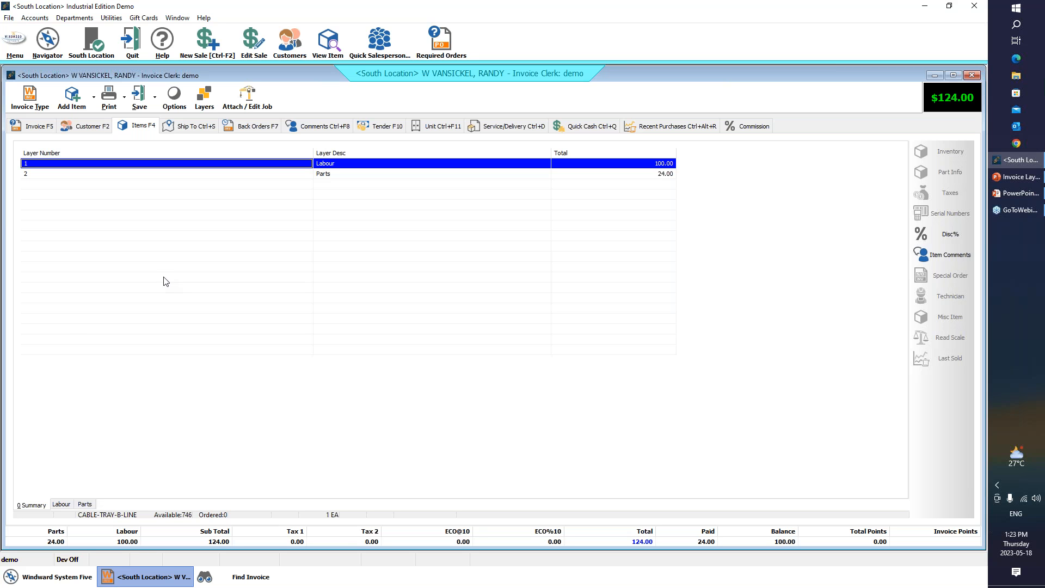
left_click(58, 504)
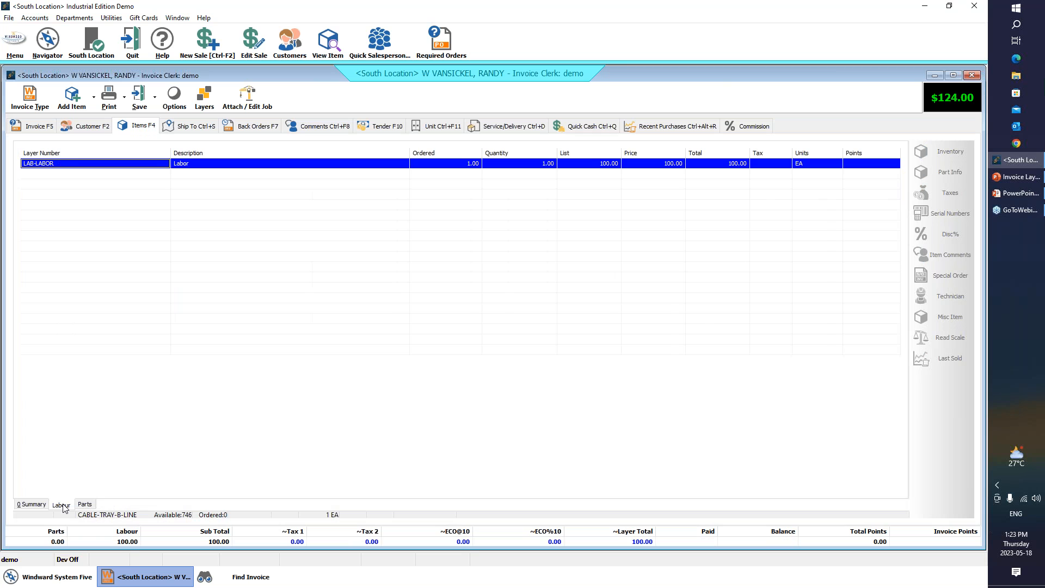
left_click(36, 507)
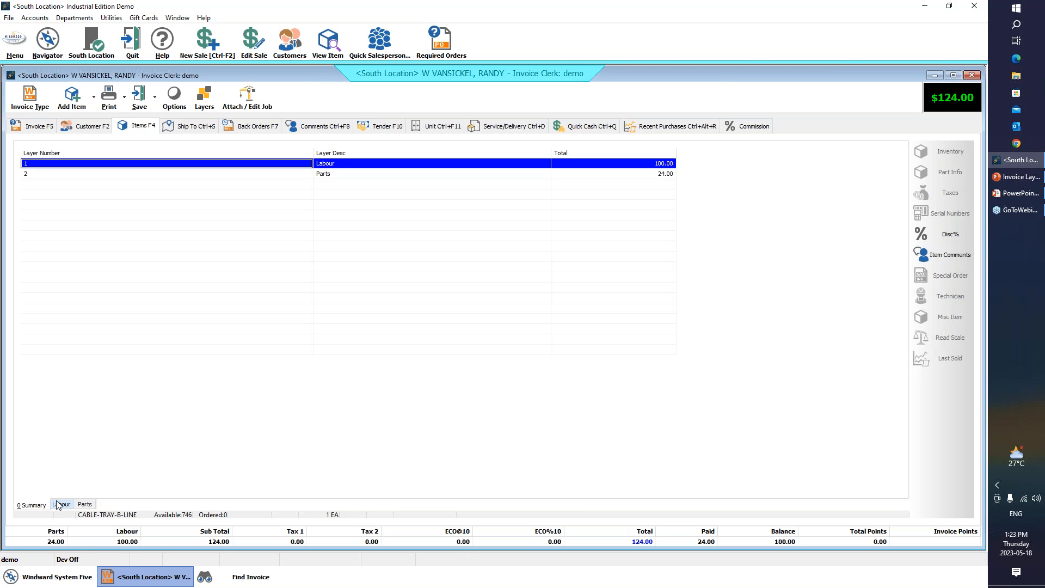
left_click(58, 504)
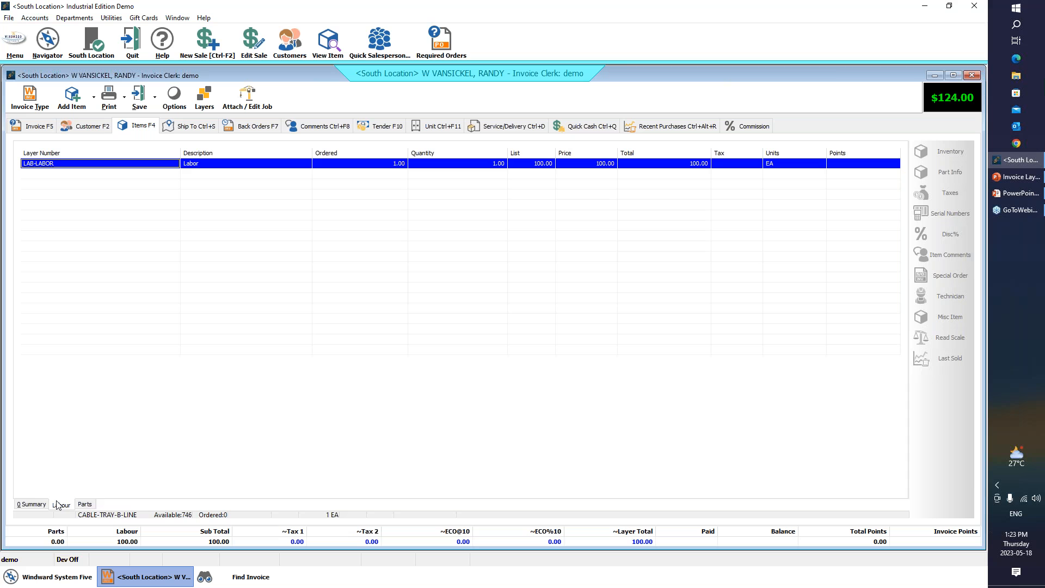
left_click(83, 504)
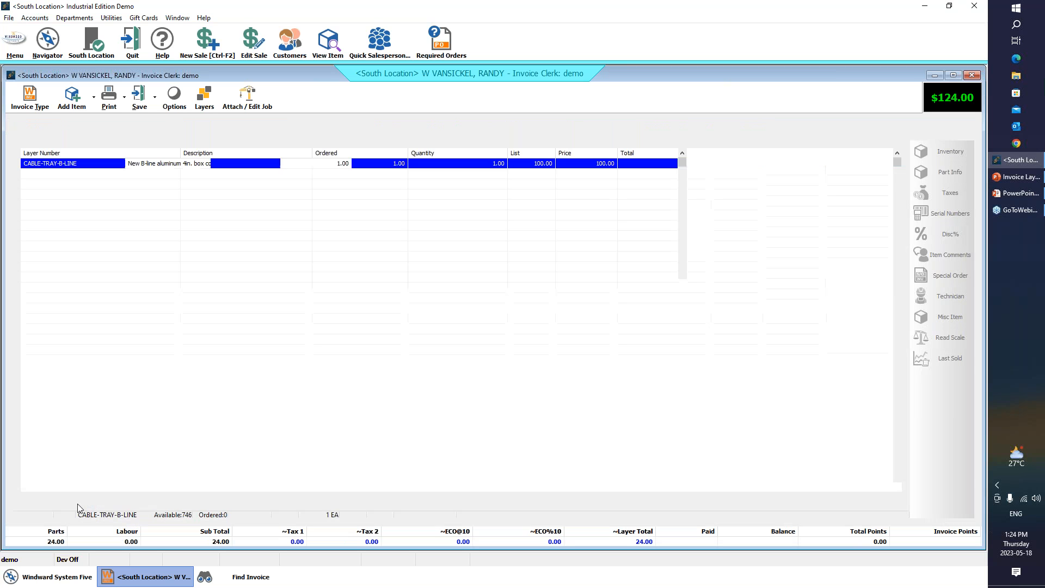
left_click(60, 504)
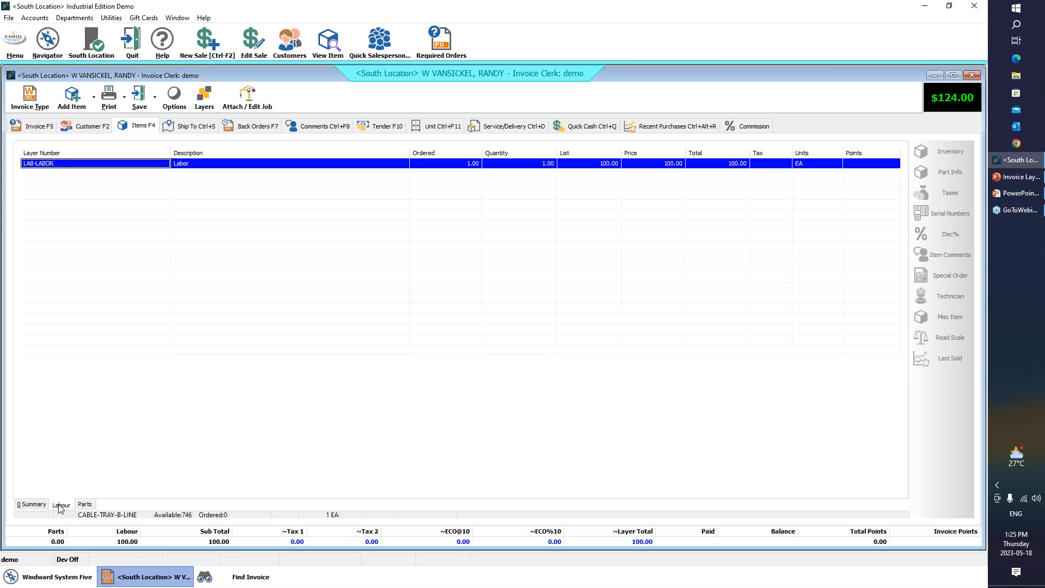
- View the customer's invoices in the Find Invoice window and return to the work order's Labour layer
left_click(235, 580)
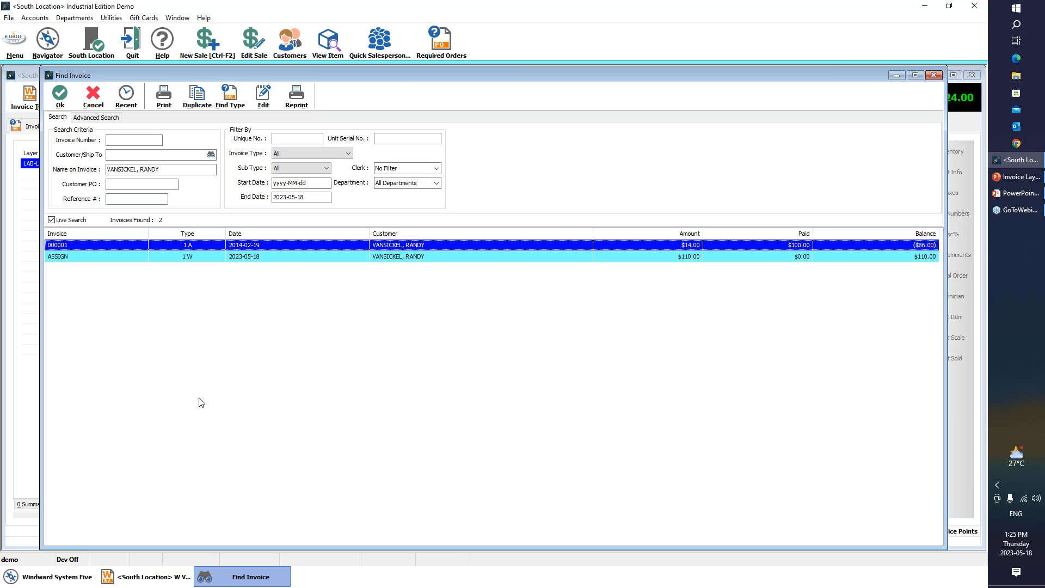
key("Escape")
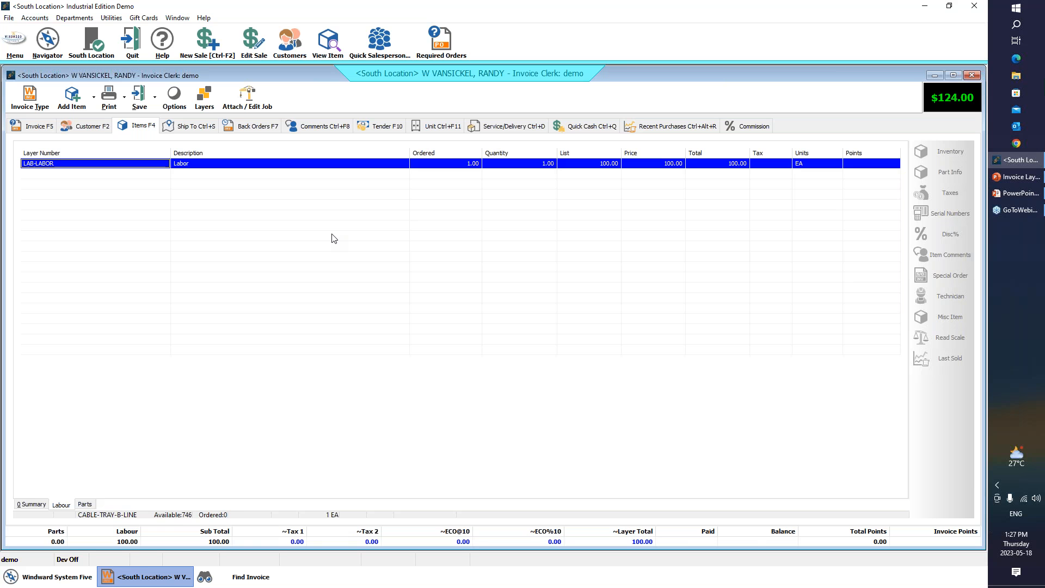
left_click(969, 22)
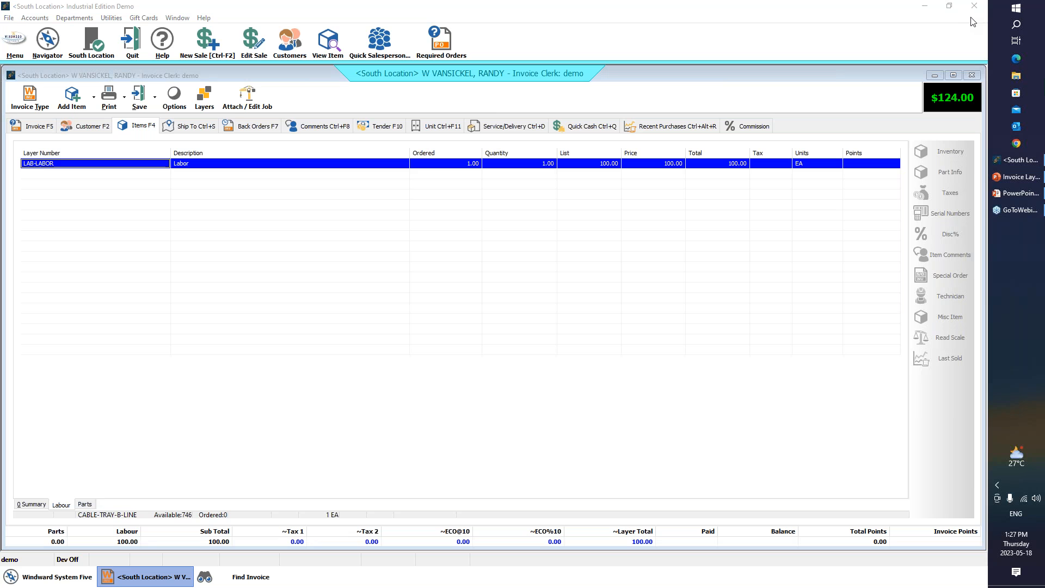